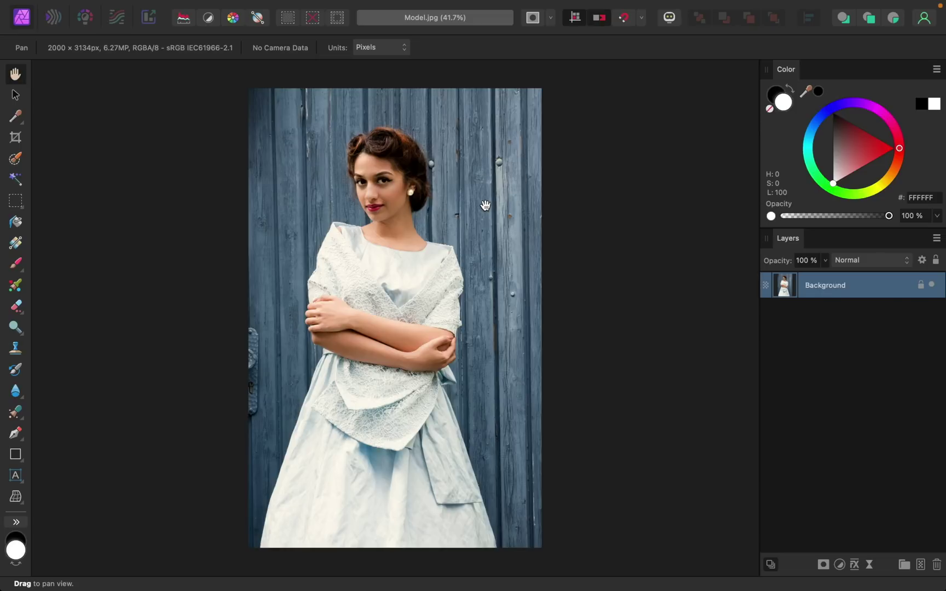
Paint a selection over the woman's body and hair with an enlarged Selection Brush.
{"action": "left_click", "coordinate": [16, 159]}
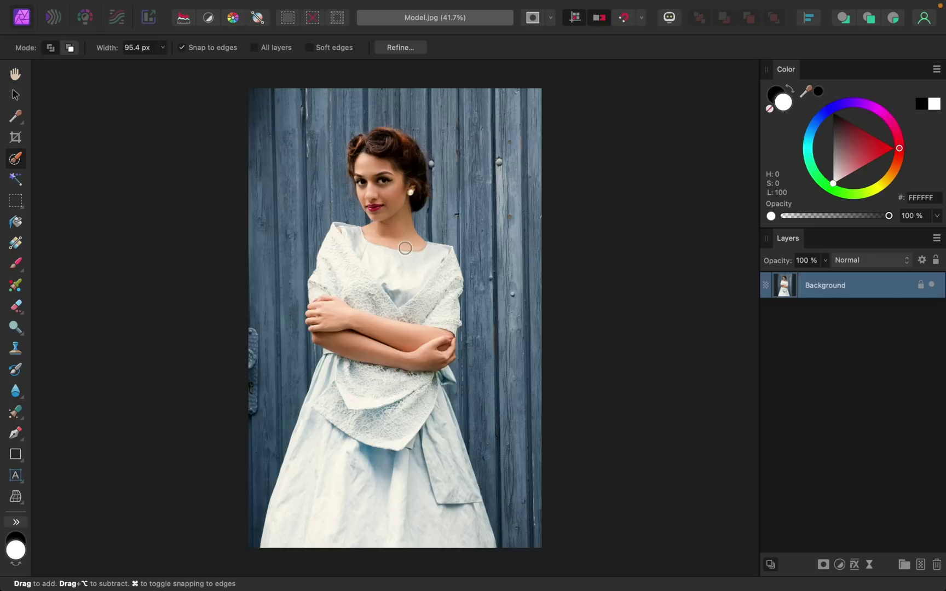
{"action": "key", "text": "bracketright"}
{"action": "key", "text": "bracketright"}
{"action": "key", "text": "bracketright"}
{"action": "key", "text": "bracketright"}
{"action": "key", "text": "bracketright"}
{"action": "key", "text": "bracketright"}
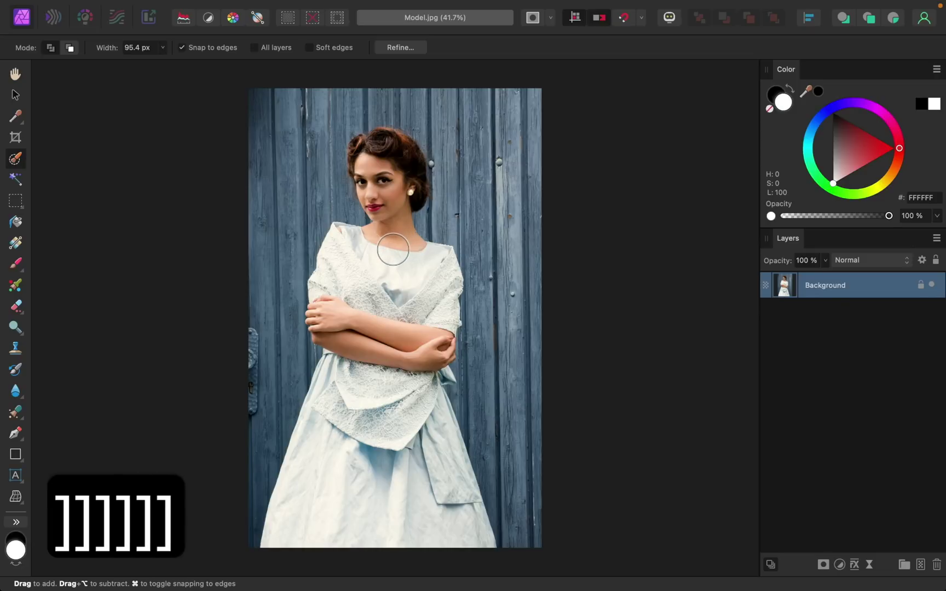
{"action": "mouse_move", "coordinate": [393, 250]}
{"action": "left_mouse_down"}
{"action": "mouse_move", "coordinate": [362, 254]}
{"action": "mouse_move", "coordinate": [353, 278]}
{"action": "mouse_move", "coordinate": [364, 385]}
{"action": "mouse_move", "coordinate": [330, 513]}
{"action": "left_mouse_up"}
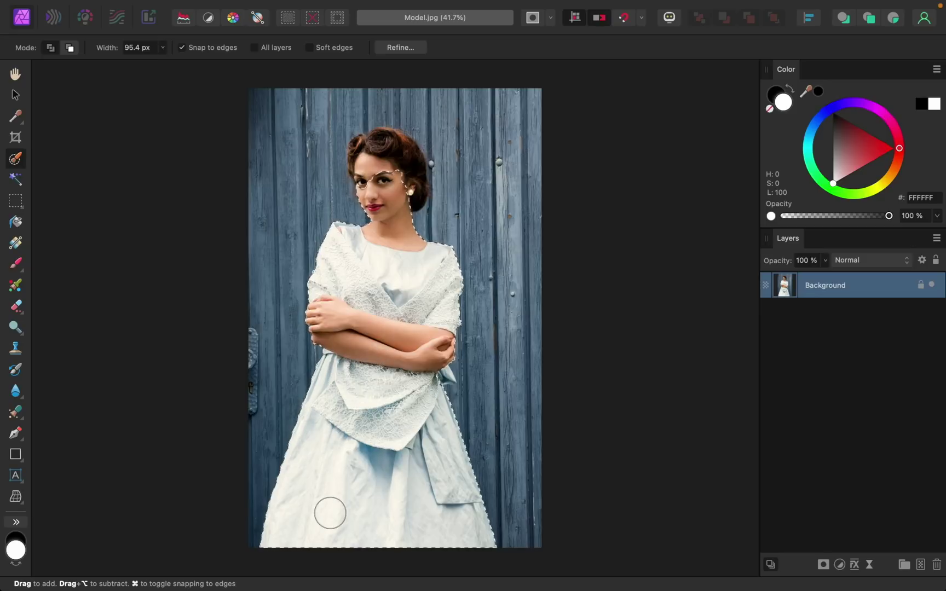
{"action": "mouse_move", "coordinate": [408, 186]}
{"action": "left_mouse_down"}
{"action": "mouse_move", "coordinate": [419, 156]}
{"action": "mouse_move", "coordinate": [382, 168]}
{"action": "left_mouse_up"}
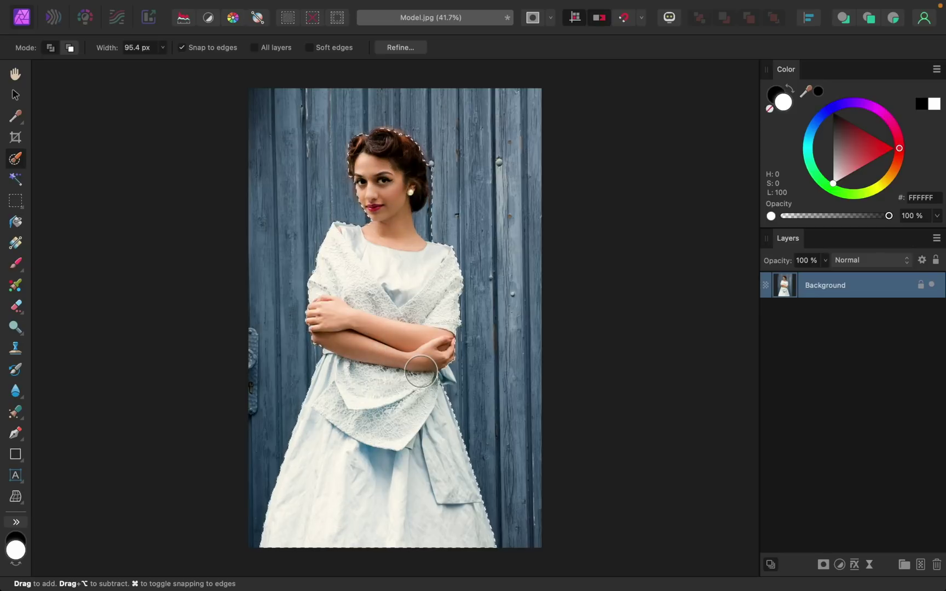
{"action": "scroll", "coordinate": [421, 372], "scroll_direction": "up", "scroll_amount": 5}
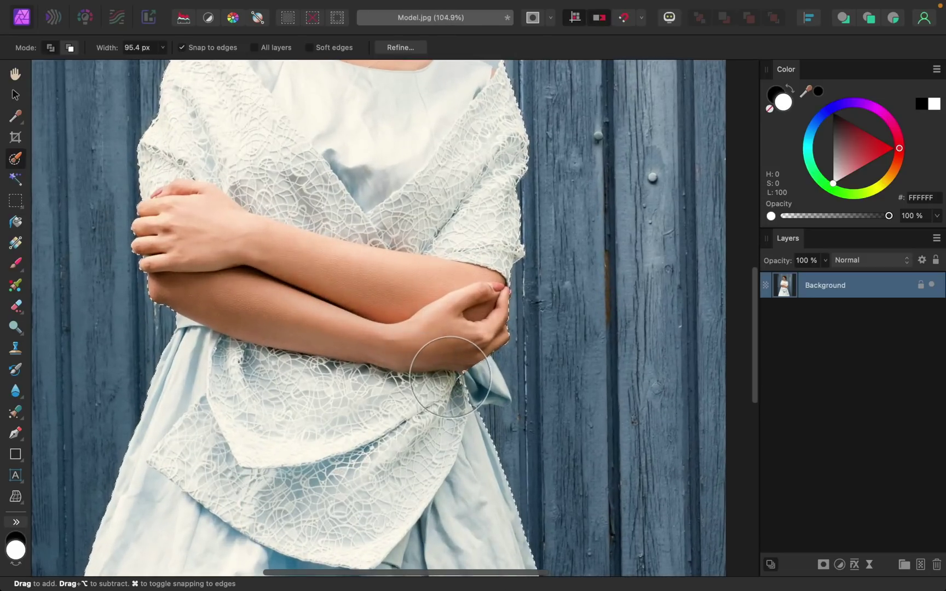
{"action": "left_click_drag", "start_coordinate": [450, 377], "coordinate": [445, 366]}
With a smaller brush, subtract the blue wall beside her neck and hair from the selection.
{"action": "key", "text": "bracketleft"}
{"action": "key", "text": "bracketleft"}
{"action": "key", "text": "bracketleft"}
{"action": "key", "text": "bracketleft"}
{"action": "key", "text": "bracketleft"}
{"action": "key", "text": "bracketleft"}
{"action": "key", "text": "bracketleft"}
{"action": "key", "text": "bracketleft"}
{"action": "key", "text": "bracketleft"}
{"action": "key", "text": "bracketleft"}
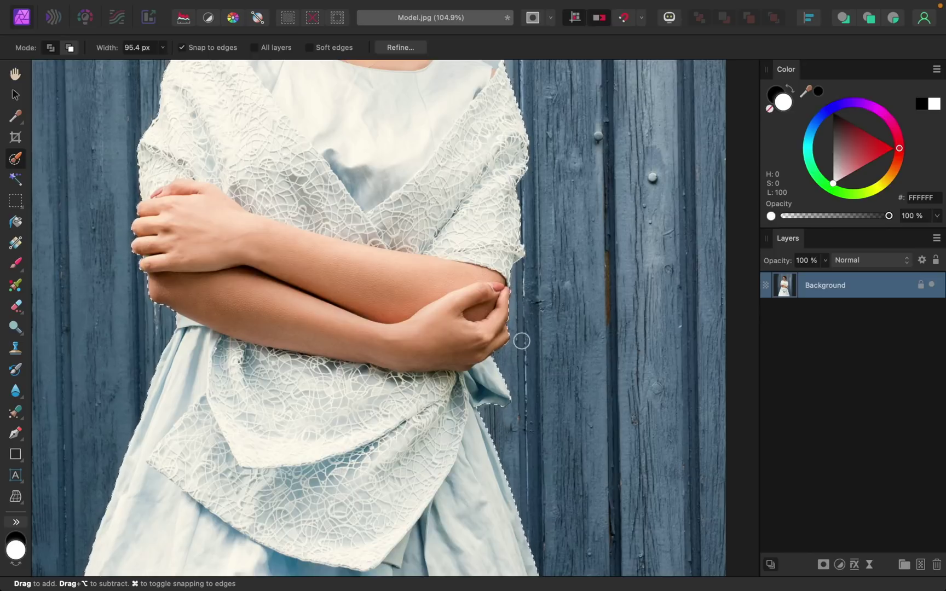
{"action": "scroll", "coordinate": [523, 332], "scroll_direction": "up", "scroll_amount": 10}
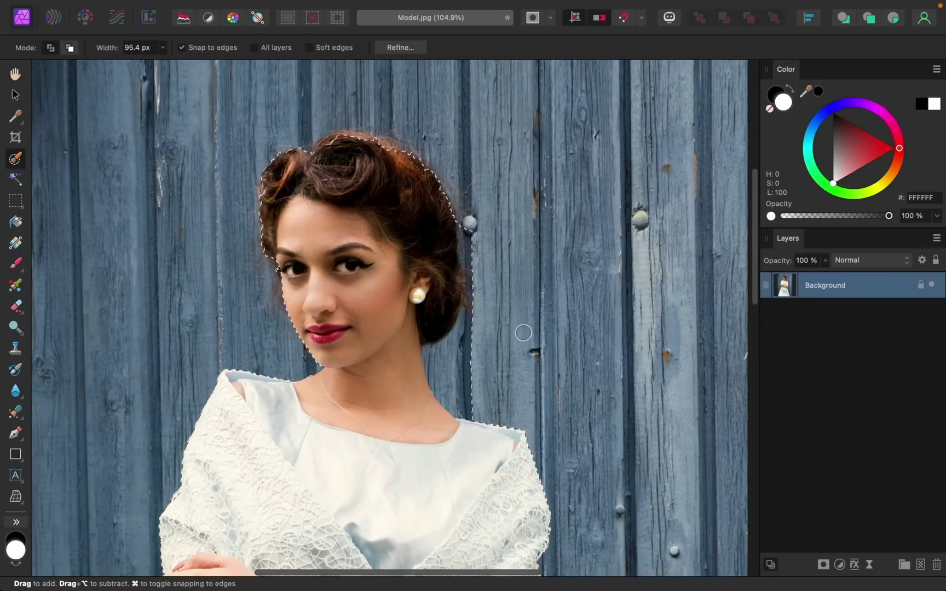
{"action": "mouse_move", "coordinate": [443, 369]}
{"action": "left_mouse_down"}
{"action": "mouse_move", "coordinate": [462, 403]}
{"action": "mouse_move", "coordinate": [433, 374]}
{"action": "left_mouse_up"}
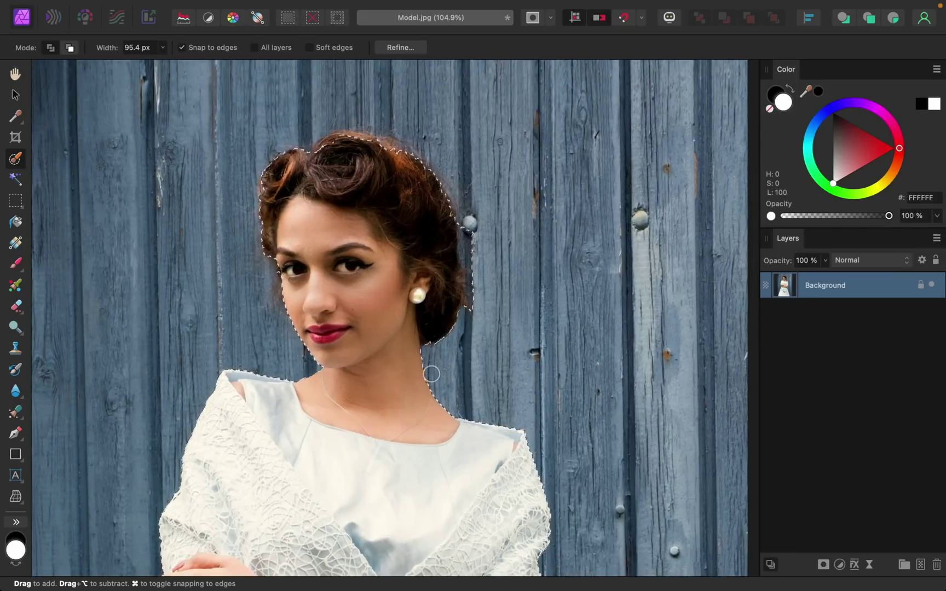
{"action": "left_click_drag", "start_coordinate": [480, 276], "coordinate": [464, 222]}
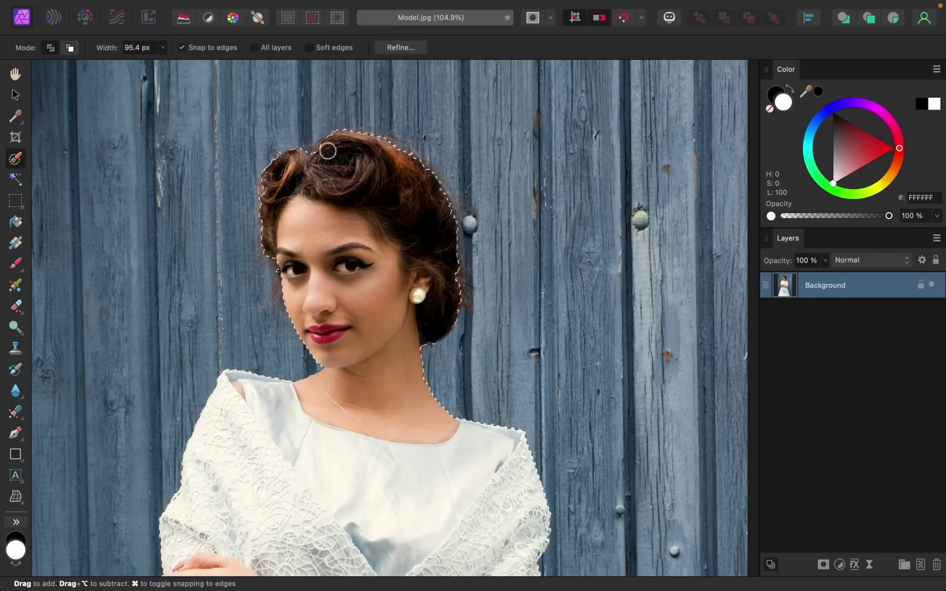
{"action": "scroll", "coordinate": [416, 293], "scroll_direction": "down", "scroll_amount": 1}
{"action": "scroll", "coordinate": [416, 293], "scroll_direction": "down", "scroll_amount": 1}
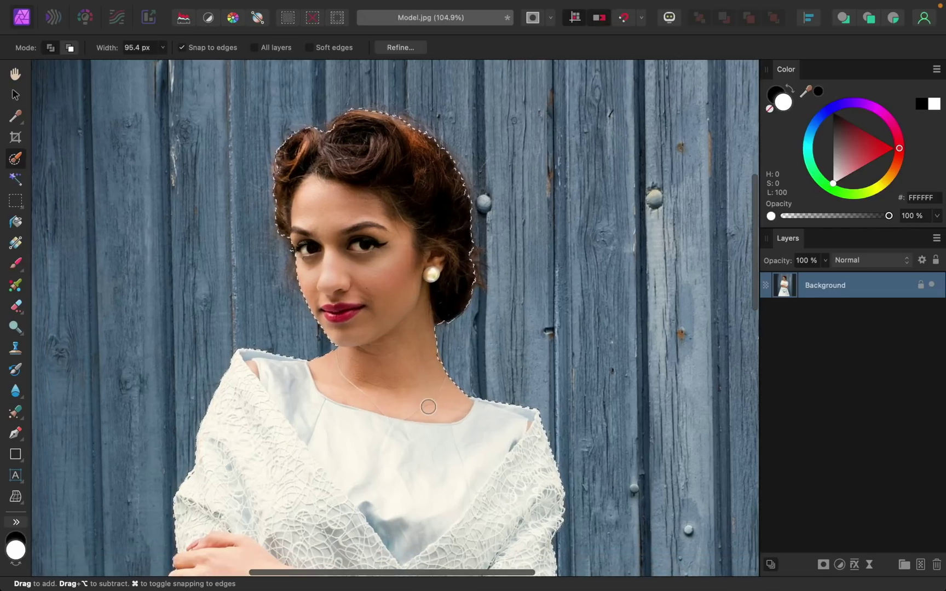
{"action": "scroll", "coordinate": [426, 401], "scroll_direction": "up", "scroll_amount": 5}
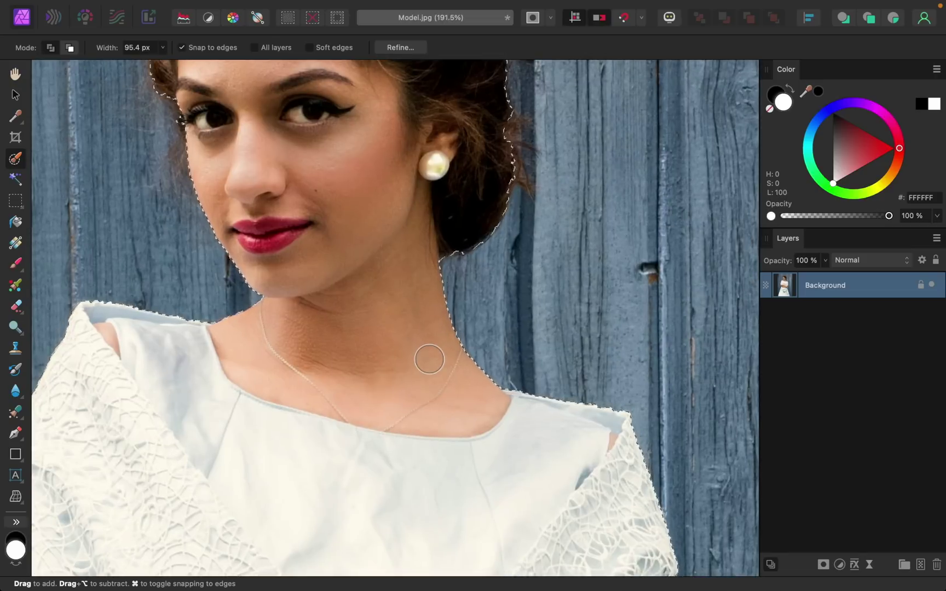
{"action": "scroll", "coordinate": [428, 359], "scroll_direction": "down", "scroll_amount": 4}
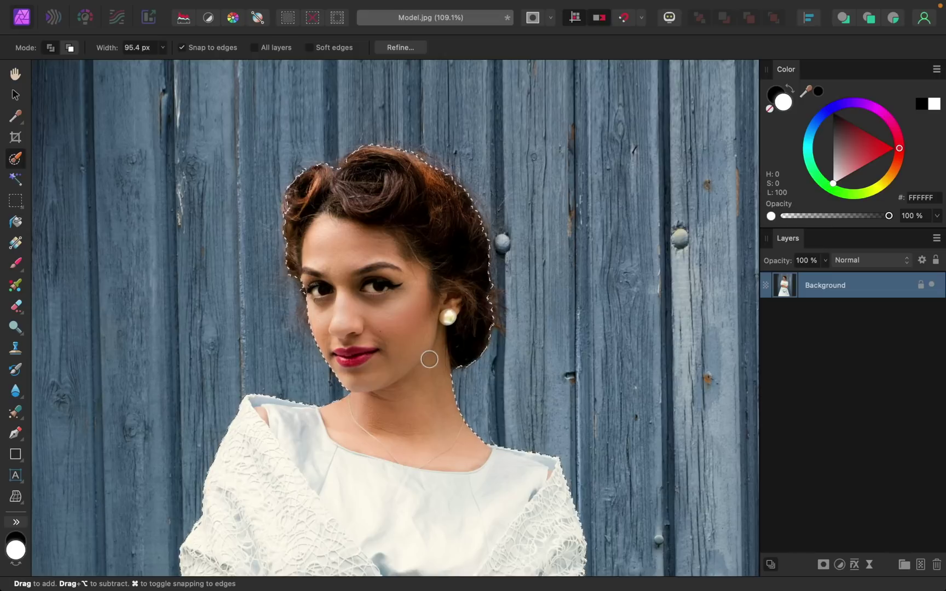
Refine the selection with a matte stroke along the hair edge and apply it.
{"action": "left_click", "coordinate": [411, 47]}
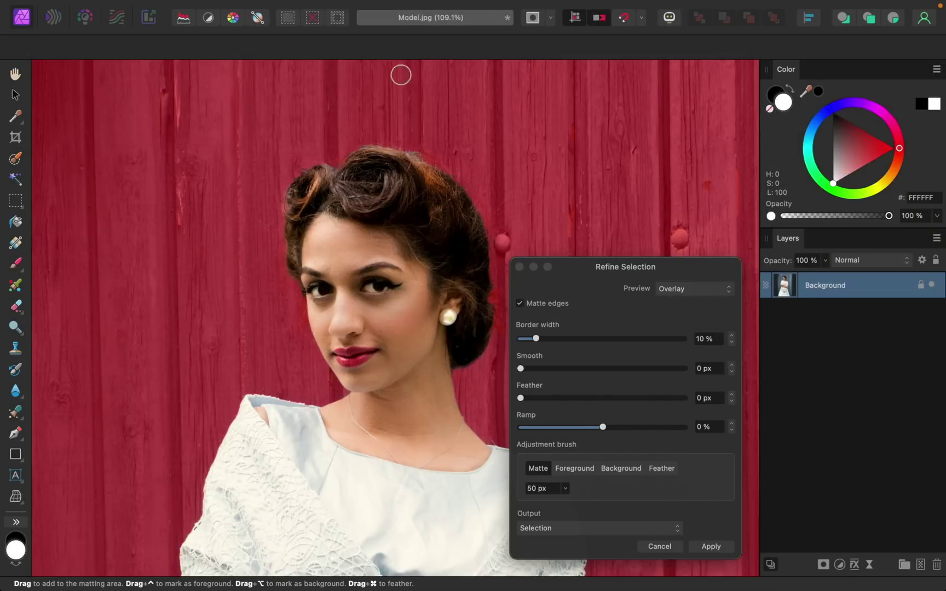
{"action": "scroll", "coordinate": [361, 270], "scroll_direction": "right", "scroll_amount": 3}
{"action": "scroll", "coordinate": [360, 270], "scroll_direction": "down", "scroll_amount": 1}
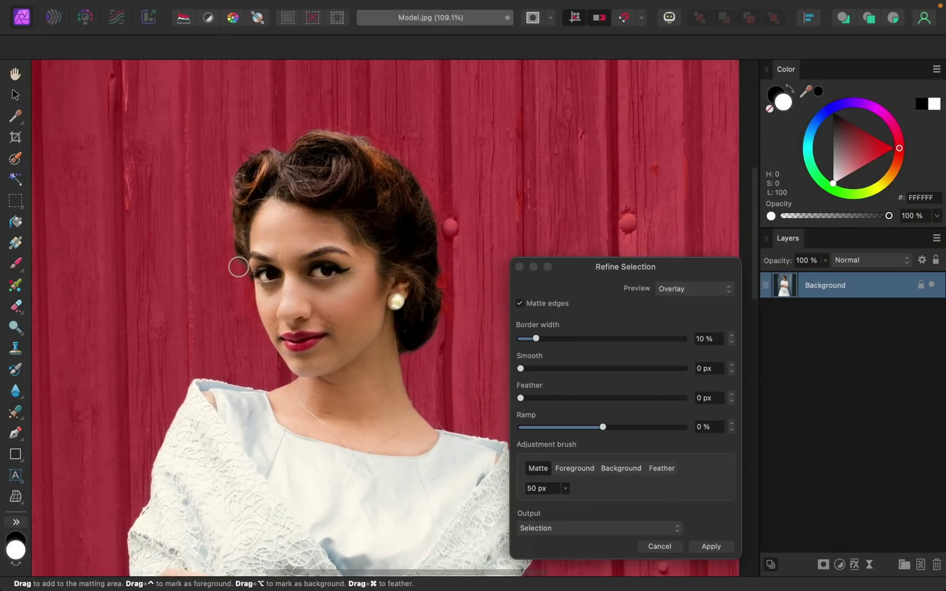
{"action": "mouse_move", "coordinate": [236, 267]}
{"action": "left_mouse_down"}
{"action": "mouse_move", "coordinate": [232, 179]}
{"action": "mouse_move", "coordinate": [268, 143]}
{"action": "mouse_move", "coordinate": [289, 148]}
{"action": "mouse_move", "coordinate": [322, 134]}
{"action": "mouse_move", "coordinate": [401, 159]}
{"action": "mouse_move", "coordinate": [426, 189]}
{"action": "mouse_move", "coordinate": [443, 293]}
{"action": "mouse_move", "coordinate": [428, 334]}
{"action": "mouse_move", "coordinate": [406, 352]}
{"action": "left_mouse_up"}
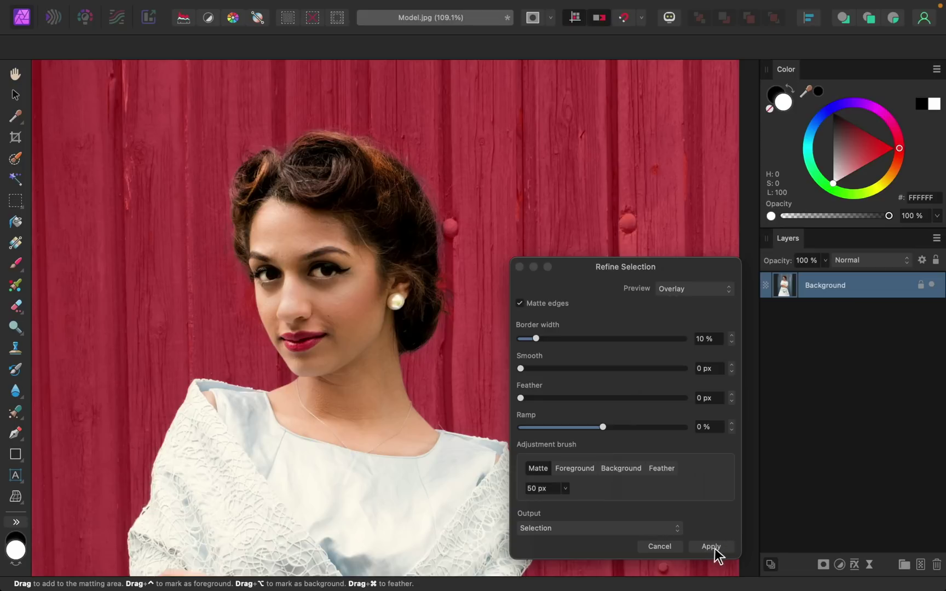
{"action": "left_click", "coordinate": [718, 547]}
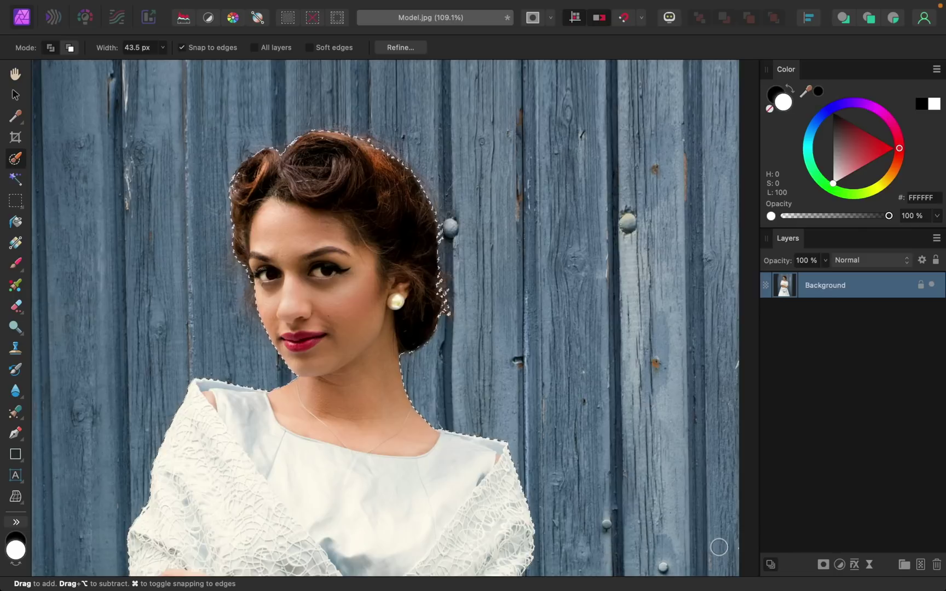
Mask the Background layer to the selection, deselect, and zoom out on the cutout.
{"action": "left_click", "coordinate": [823, 565]}
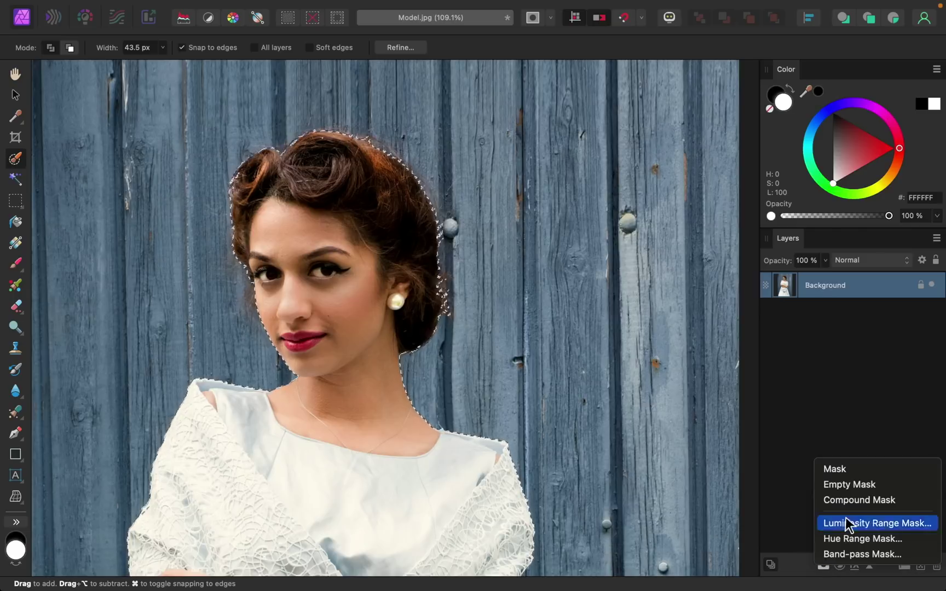
{"action": "left_click", "coordinate": [857, 469]}
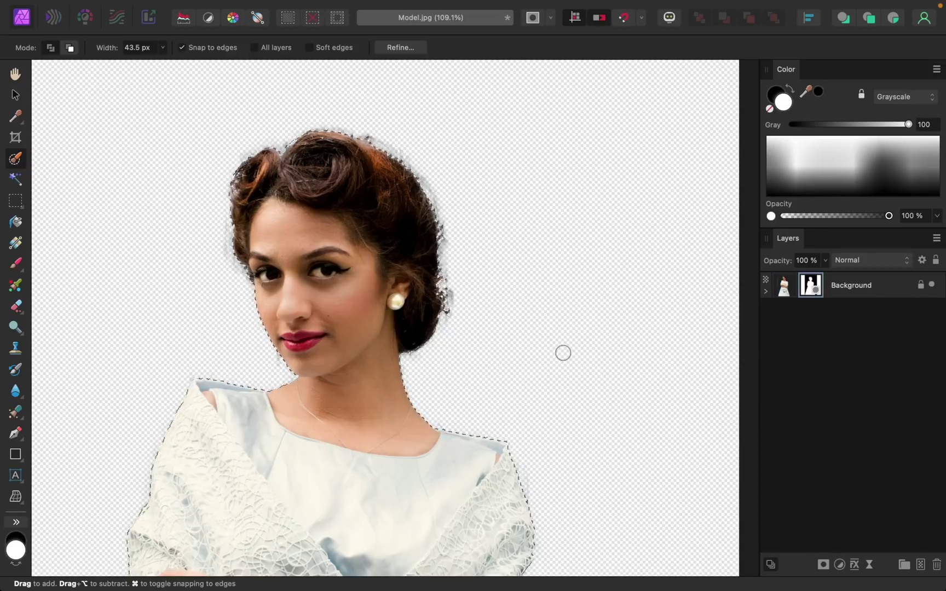
{"action": "key", "text": "super+d"}
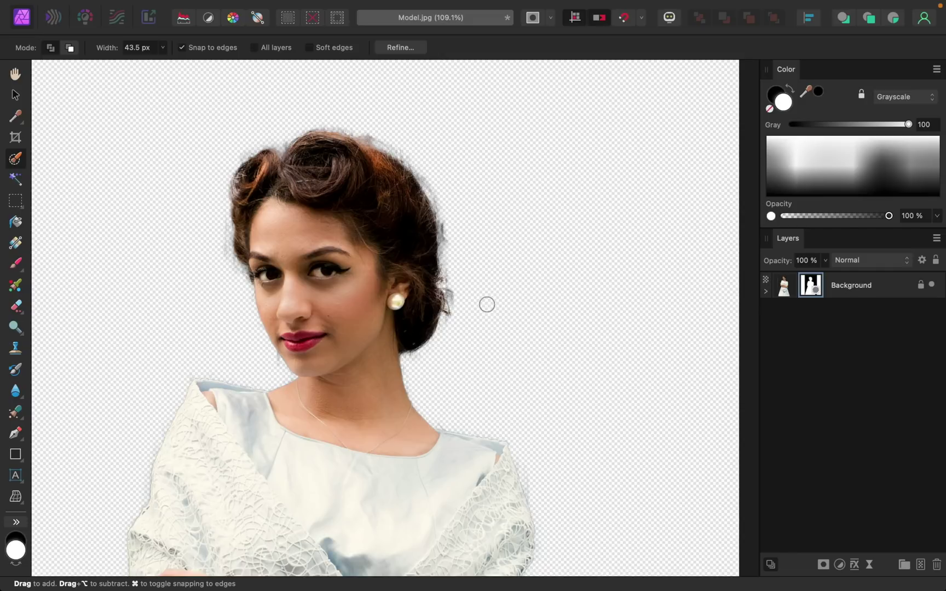
{"action": "scroll", "coordinate": [486, 304], "scroll_direction": "down", "scroll_amount": 6}
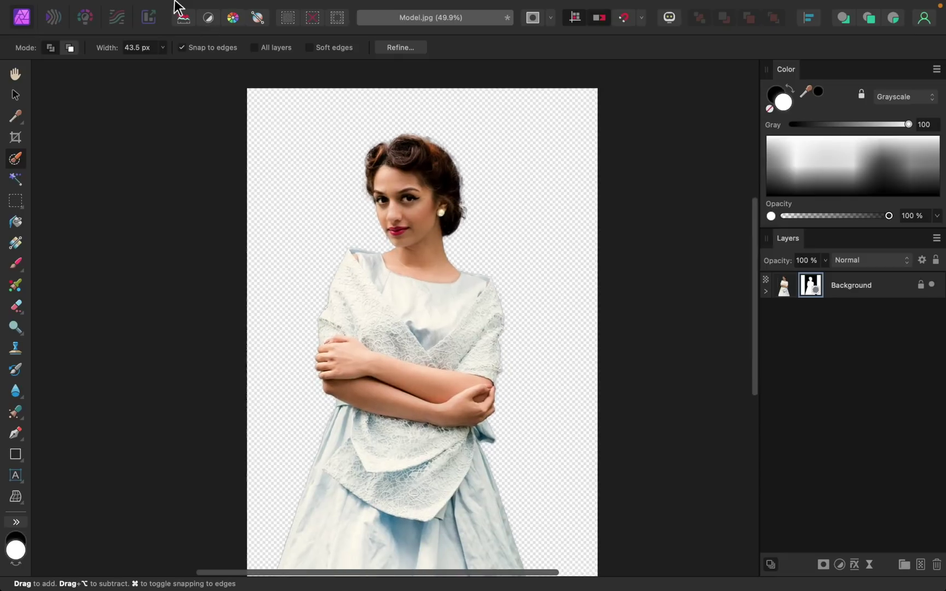
Place New Background.jpg and drag it out to cover the whole canvas.
{"action": "left_click", "coordinate": [131, 8]}
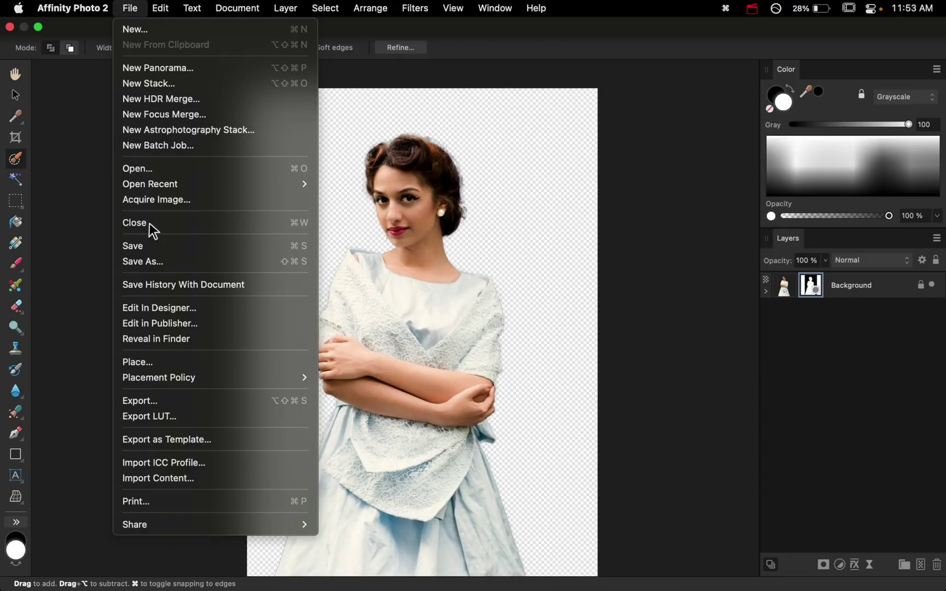
{"action": "left_click", "coordinate": [155, 357]}
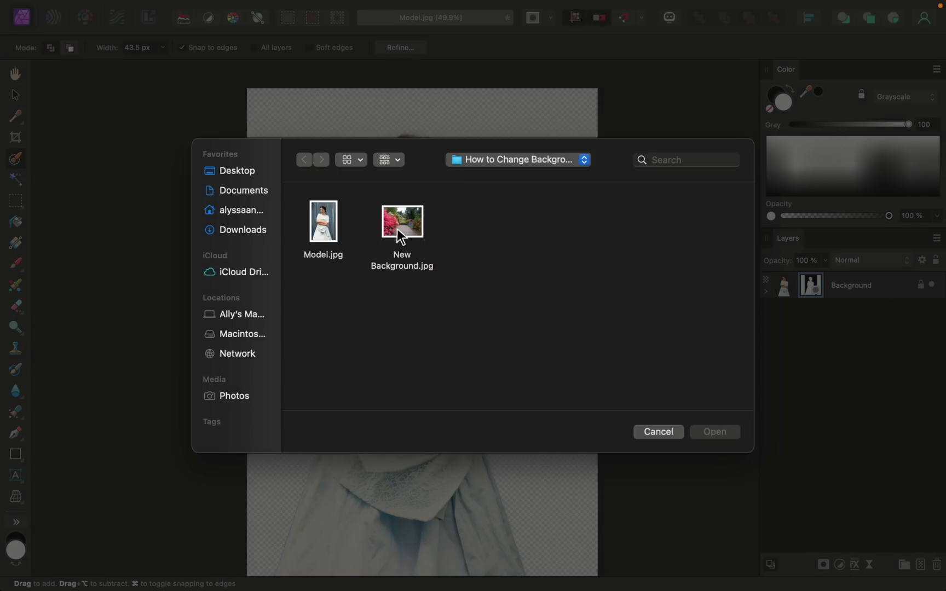
{"action": "left_click", "coordinate": [404, 221]}
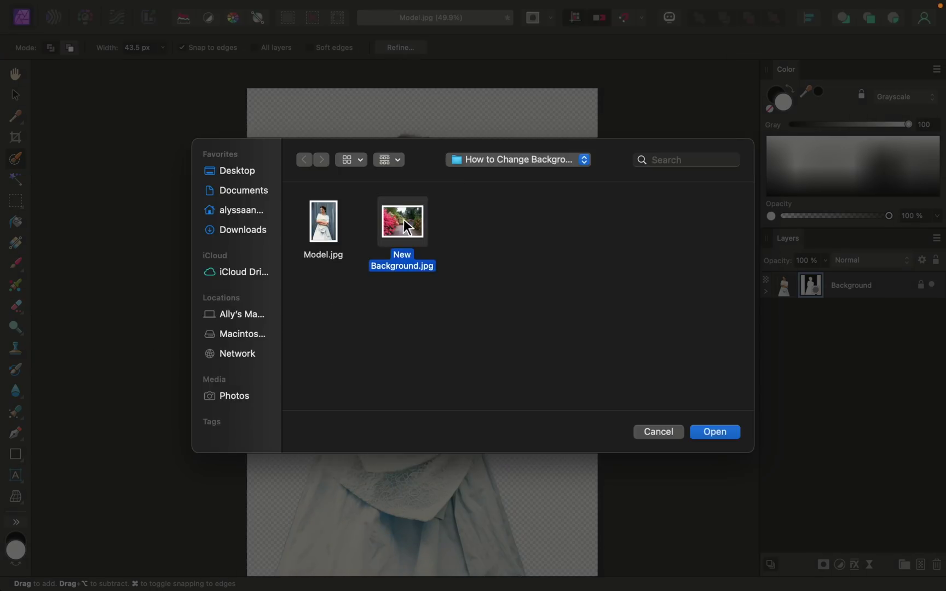
{"action": "left_click", "coordinate": [711, 435]}
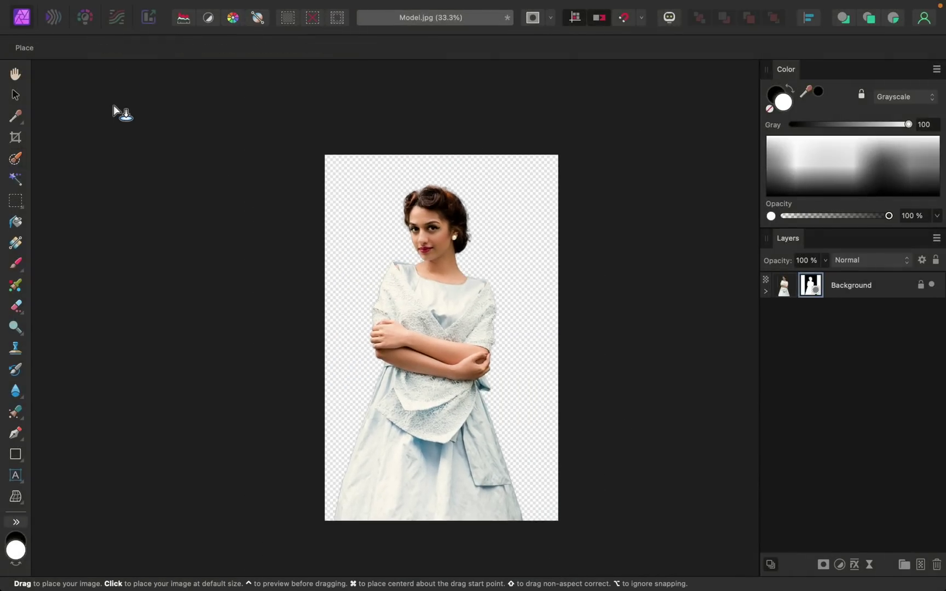
{"action": "left_click_drag", "start_coordinate": [114, 105], "coordinate": [654, 548]}
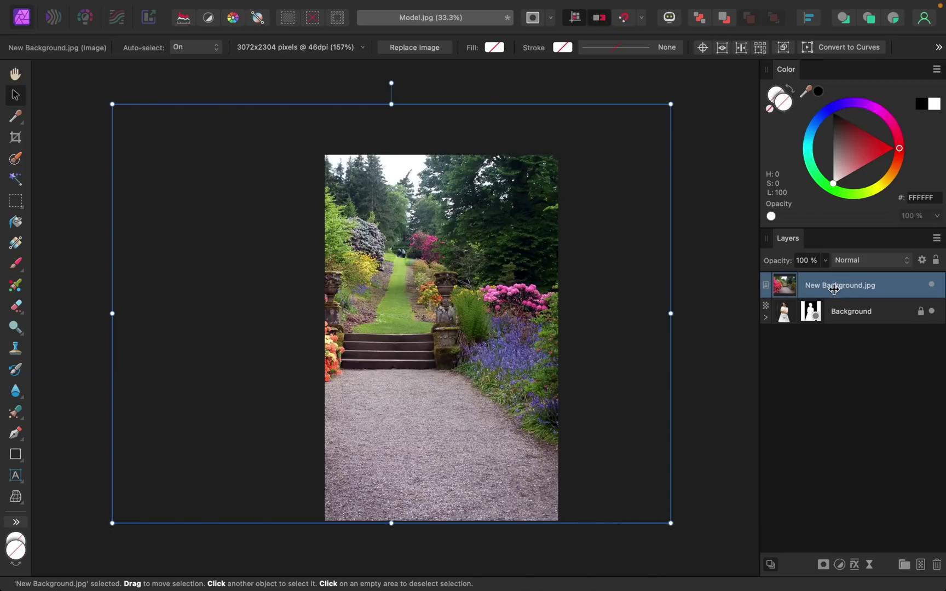
Move the garden layer beneath the model and shift it left behind her.
{"action": "left_click_drag", "start_coordinate": [837, 286], "coordinate": [833, 353]}
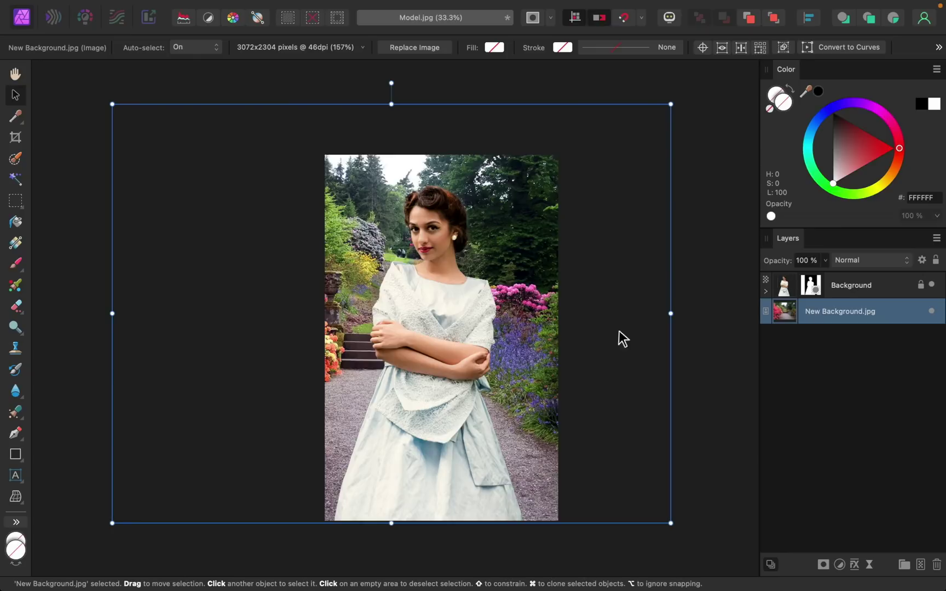
{"action": "left_click_drag", "start_coordinate": [608, 326], "coordinate": [555, 326]}
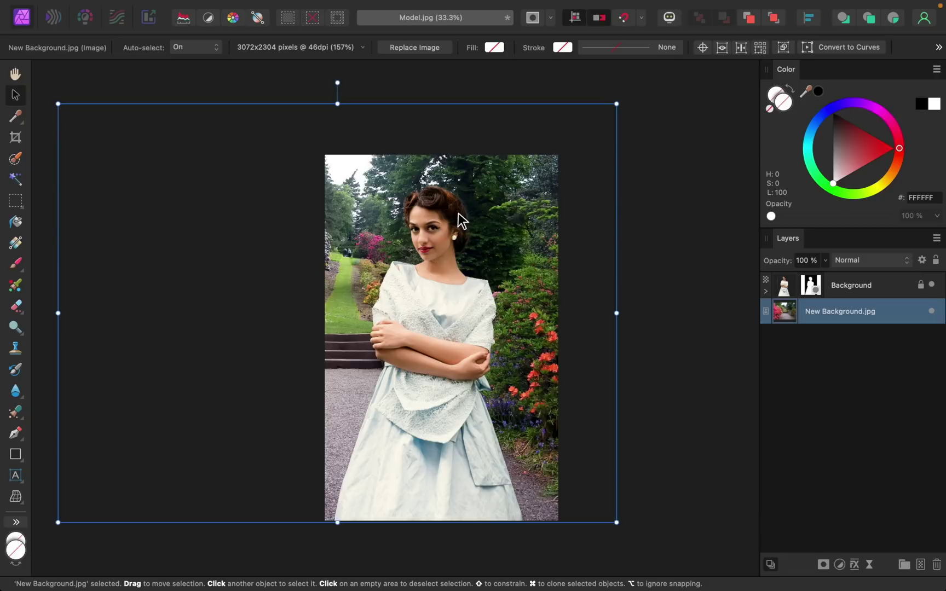
{"action": "scroll", "coordinate": [460, 204], "scroll_direction": "up", "scroll_amount": 3}
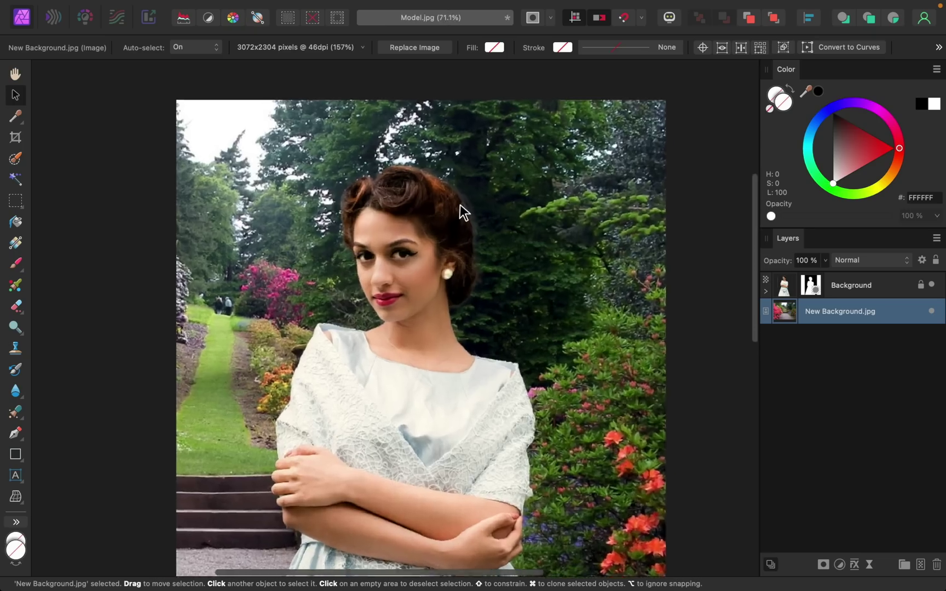
{"action": "scroll", "coordinate": [460, 206], "scroll_direction": "up", "scroll_amount": 4}
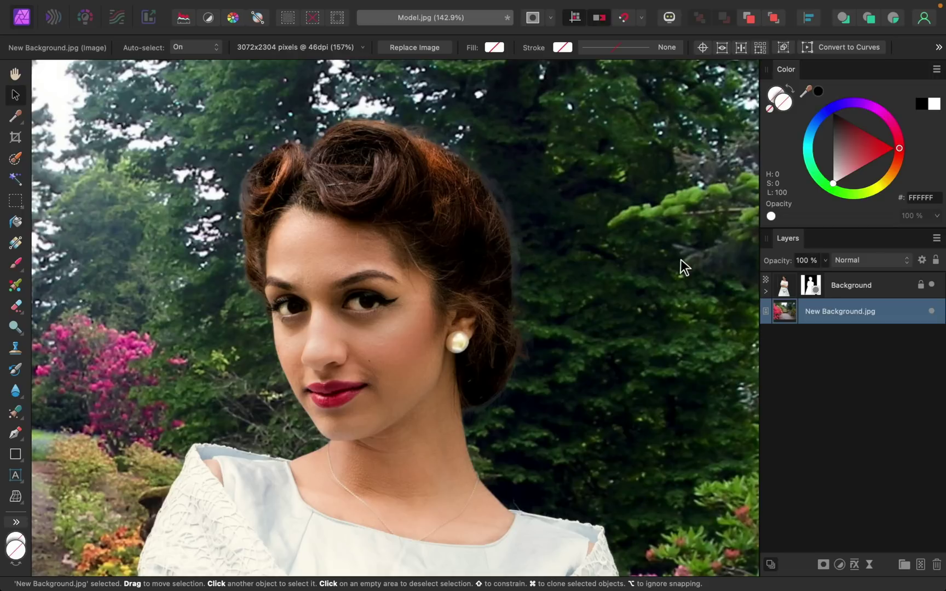
Paint black on the Background layer's mask along the hair and neck to remove the halo.
{"action": "left_click", "coordinate": [809, 286]}
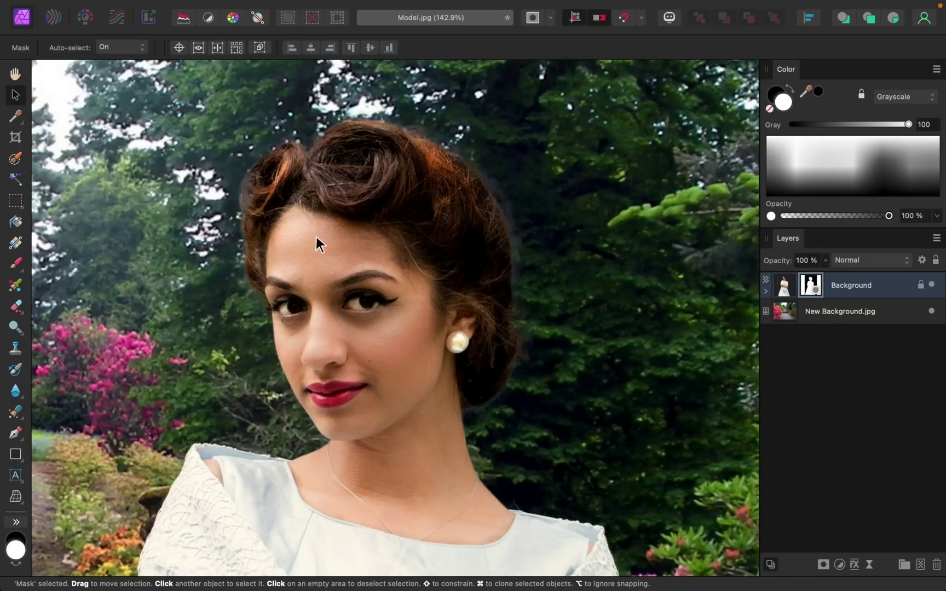
{"action": "left_click", "coordinate": [16, 262]}
{"action": "key", "text": "x"}
{"action": "left_click", "coordinate": [364, 221]}
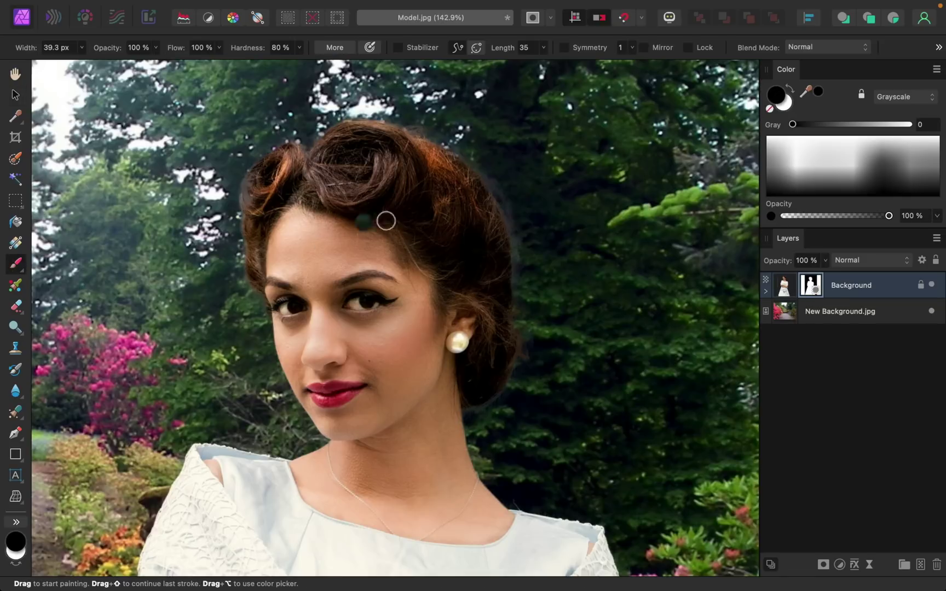
{"action": "key", "text": "super+z"}
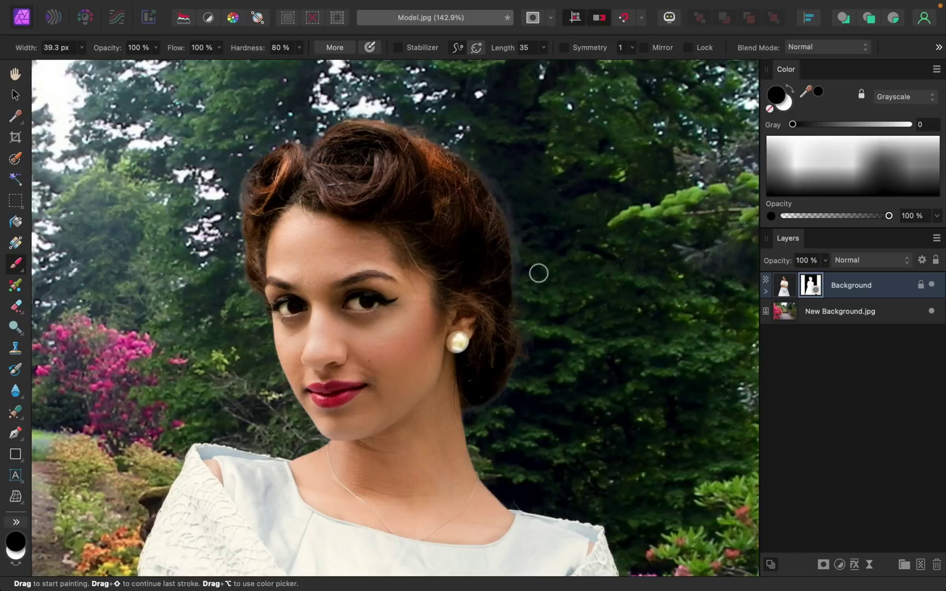
{"action": "mouse_move", "coordinate": [521, 275]}
{"action": "left_mouse_down"}
{"action": "mouse_move", "coordinate": [505, 198]}
{"action": "mouse_move", "coordinate": [463, 148]}
{"action": "mouse_move", "coordinate": [395, 114]}
{"action": "mouse_move", "coordinate": [349, 110]}
{"action": "mouse_move", "coordinate": [274, 133]}
{"action": "mouse_move", "coordinate": [232, 173]}
{"action": "mouse_move", "coordinate": [238, 272]}
{"action": "mouse_move", "coordinate": [253, 301]}
{"action": "left_mouse_up"}
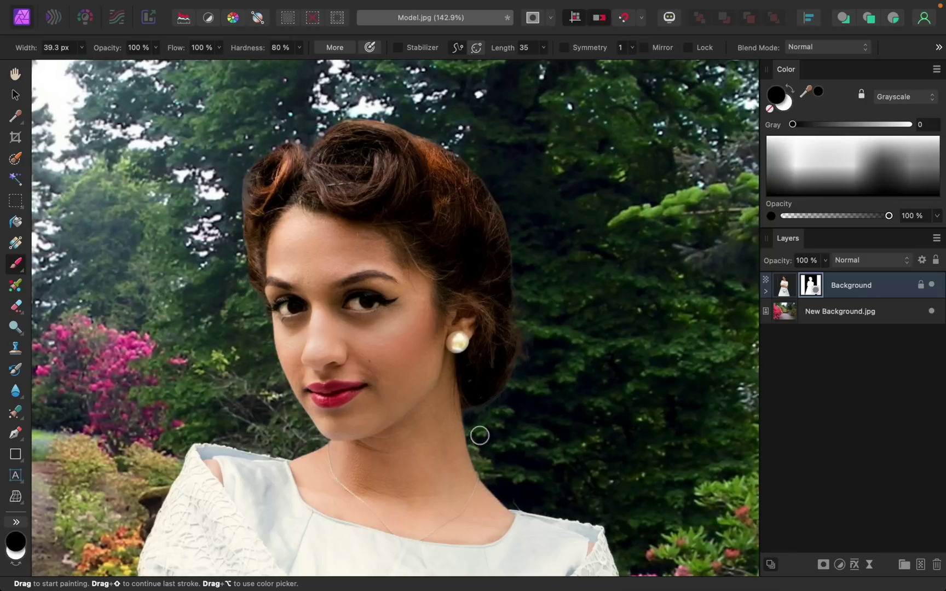
{"action": "mouse_move", "coordinate": [505, 401]}
{"action": "left_mouse_down"}
{"action": "mouse_move", "coordinate": [468, 418]}
{"action": "mouse_move", "coordinate": [502, 404]}
{"action": "mouse_move", "coordinate": [485, 433]}
{"action": "mouse_move", "coordinate": [450, 424]}
{"action": "mouse_move", "coordinate": [456, 435]}
{"action": "left_mouse_up"}
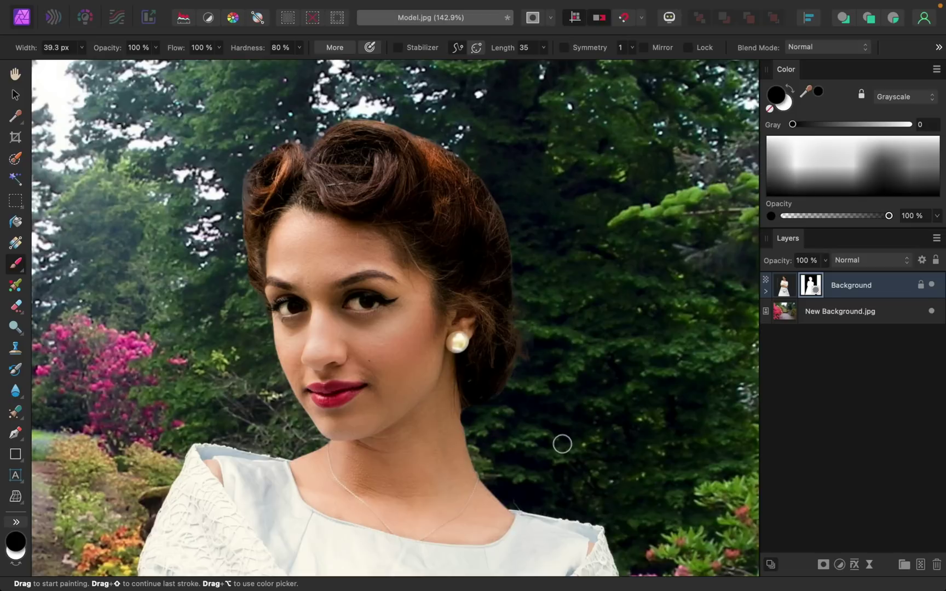
{"action": "key", "text": "super+z"}
Lower the brush flow to about 8% and softly paint black along the hair edge.
{"action": "left_click", "coordinate": [218, 47]}
{"action": "left_click_drag", "start_coordinate": [217, 62], "coordinate": [110, 64]}
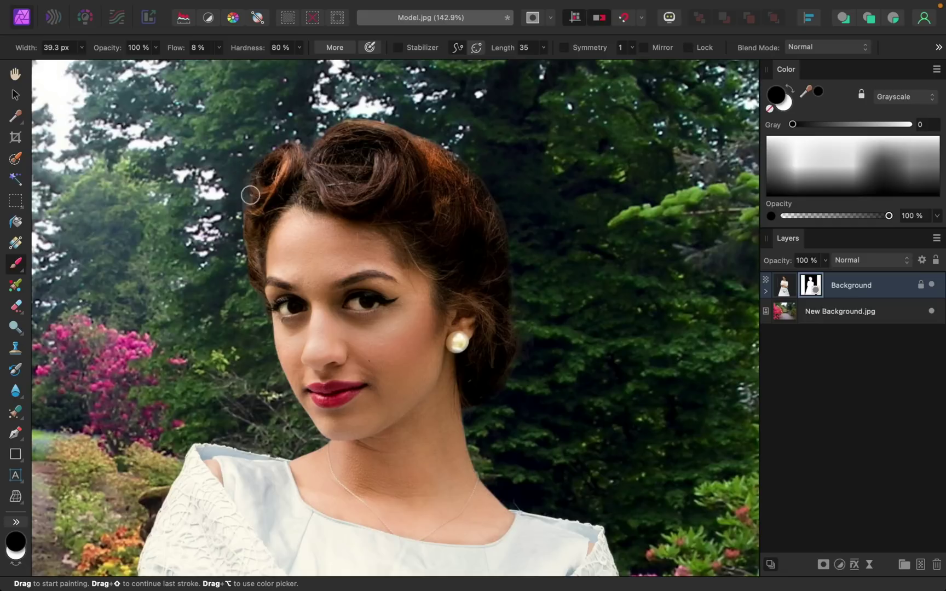
{"action": "key", "text": "super+z"}
{"action": "scroll", "coordinate": [239, 197], "scroll_direction": "up", "scroll_amount": 3}
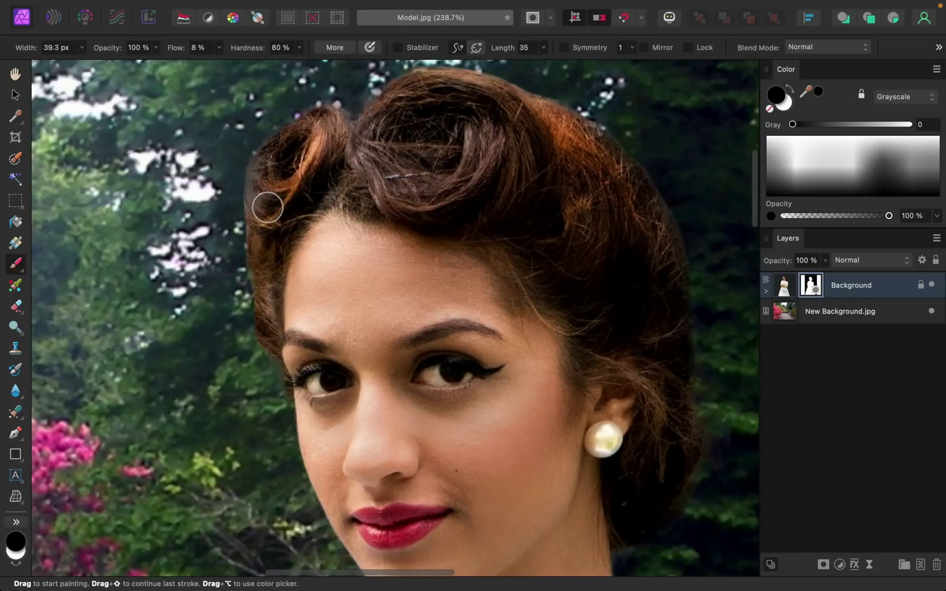
Paint hair detail back in white, then restore brush flow to 100% and fit the image.
{"action": "left_click", "coordinate": [782, 103]}
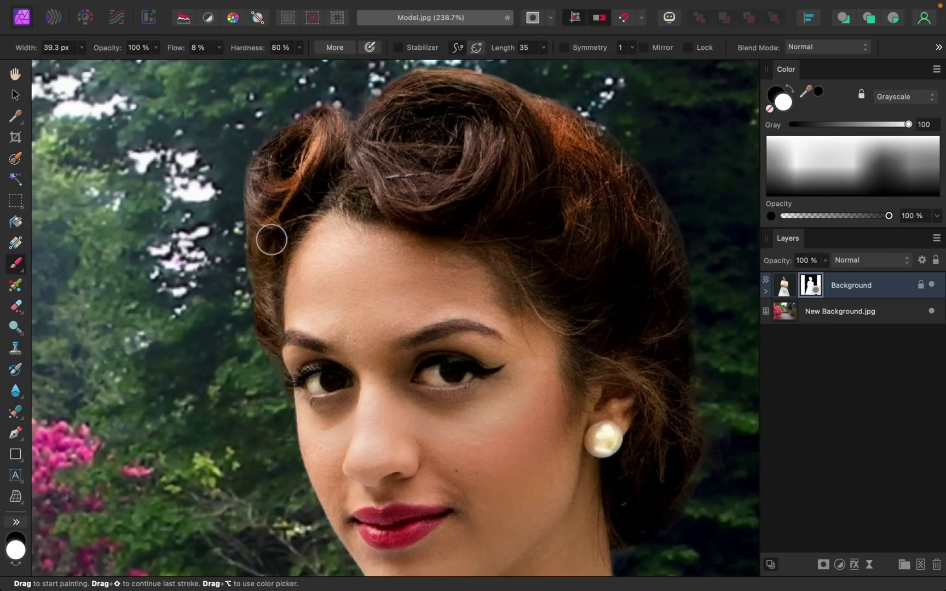
{"action": "scroll", "coordinate": [597, 222], "scroll_direction": "down", "scroll_amount": 5}
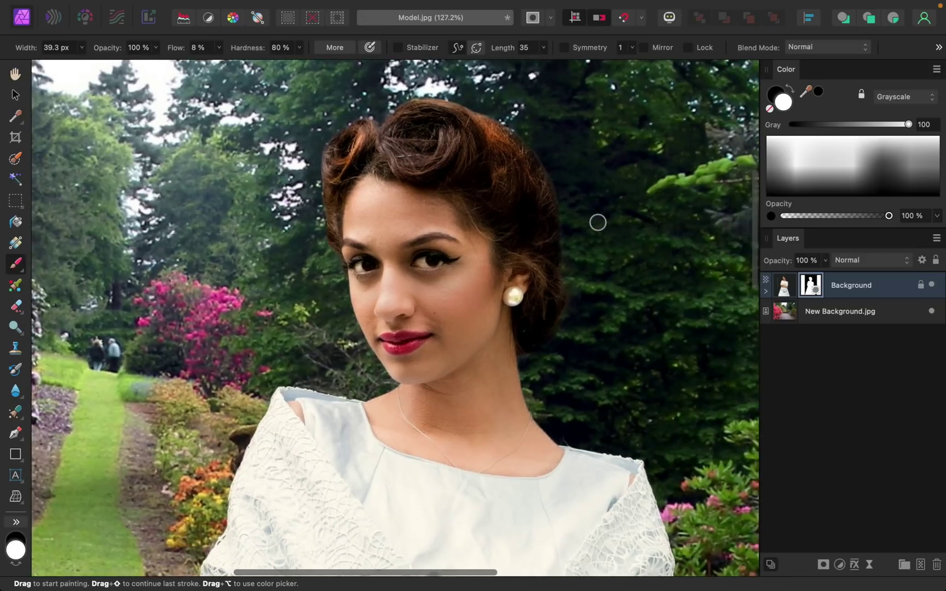
{"action": "scroll", "coordinate": [598, 223], "scroll_direction": "down", "scroll_amount": 5}
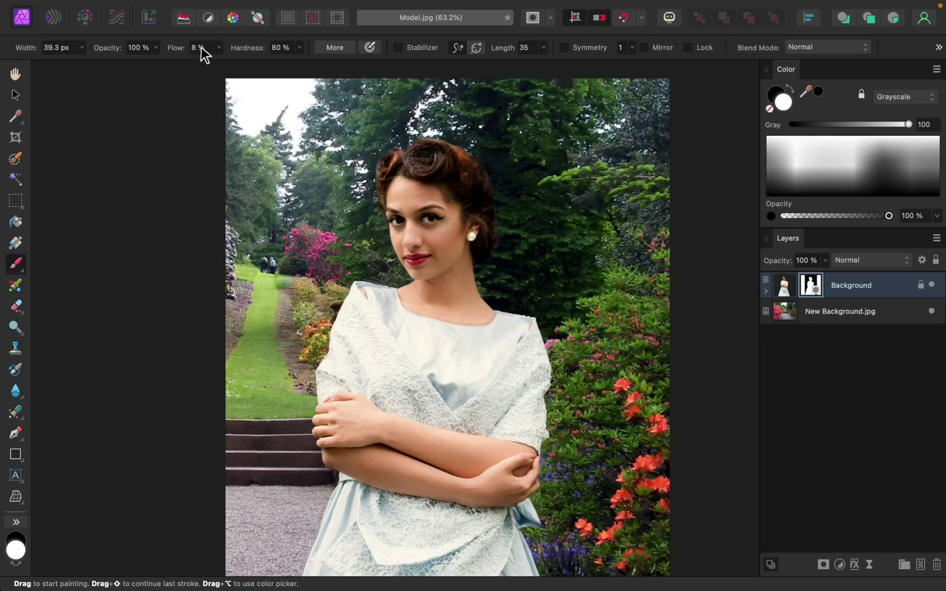
{"action": "left_click", "coordinate": [218, 48]}
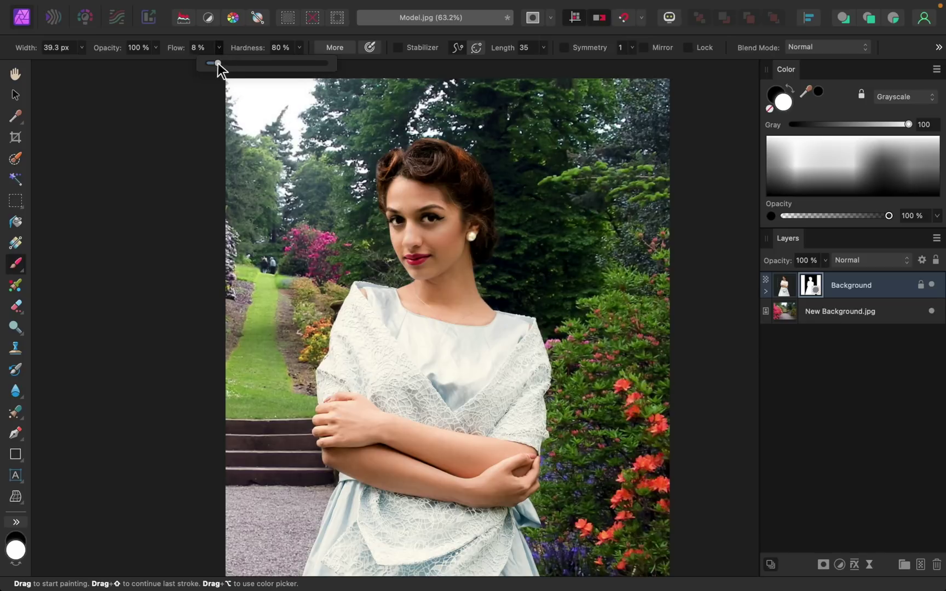
{"action": "left_click_drag", "start_coordinate": [218, 63], "coordinate": [349, 63]}
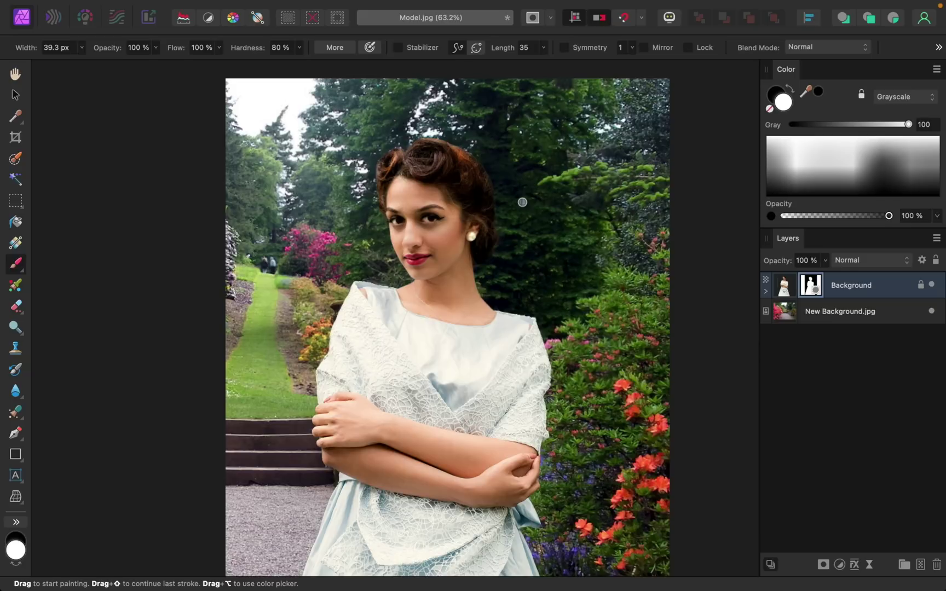
{"action": "key", "text": "super+0"}
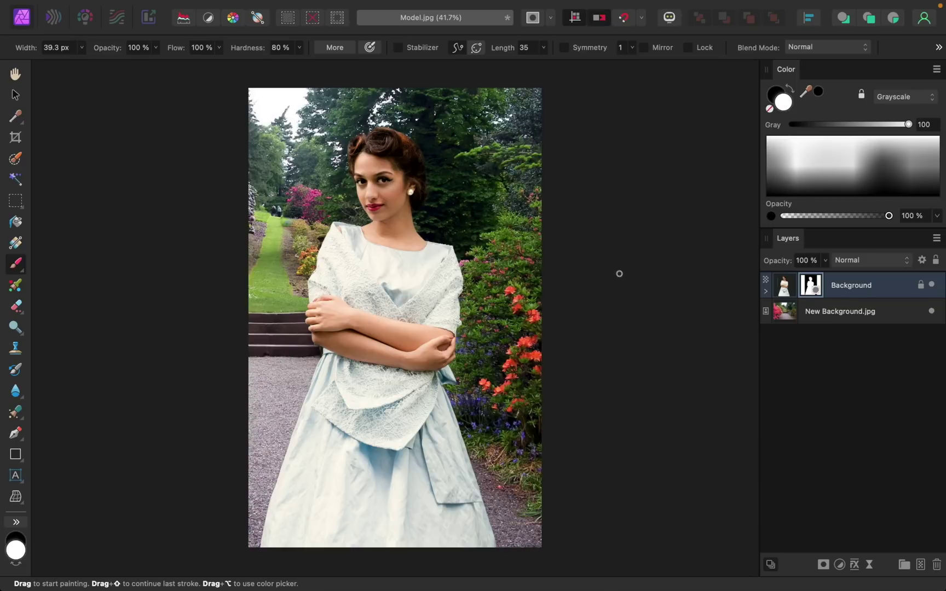
Add a Brightness / Contrast adjustment and nest it inside the model's Background layer.
{"action": "left_click", "coordinate": [839, 565]}
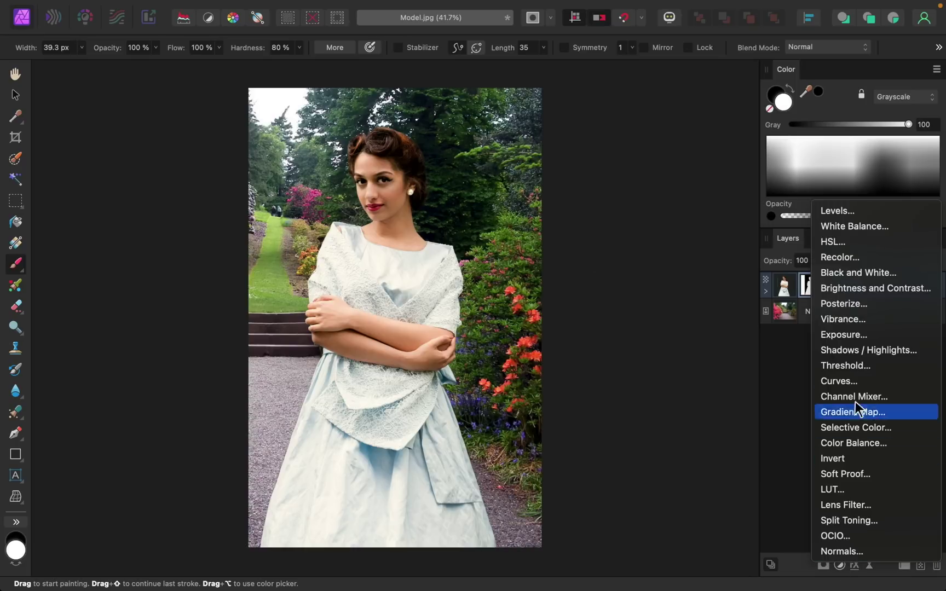
{"action": "left_click", "coordinate": [874, 289]}
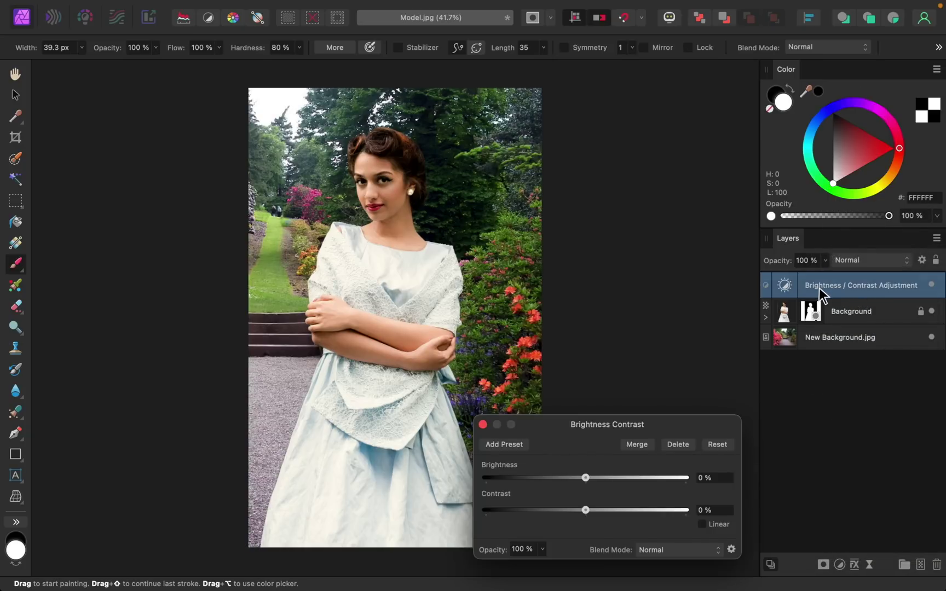
{"action": "left_click_drag", "start_coordinate": [819, 288], "coordinate": [823, 313]}
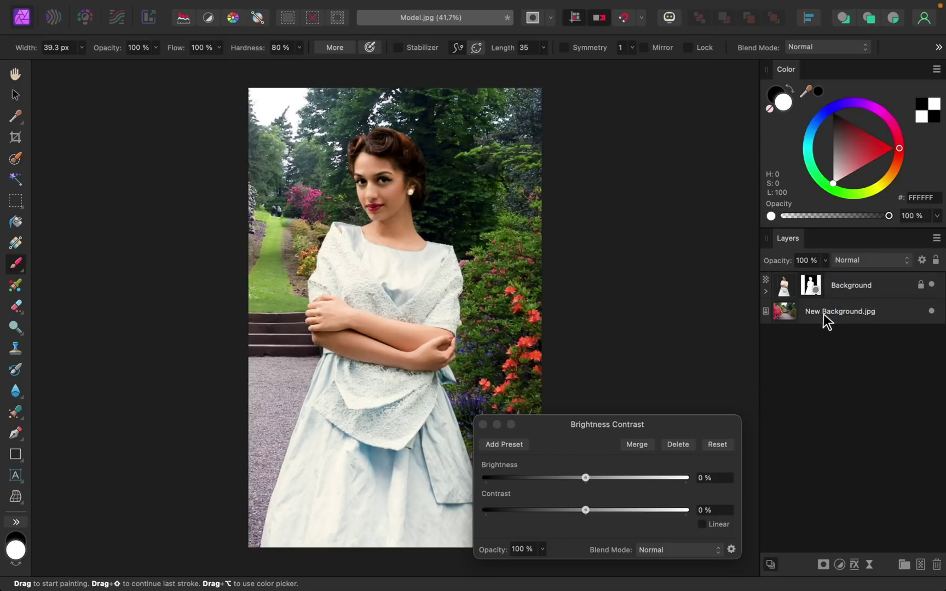
{"action": "left_click", "coordinate": [765, 291]}
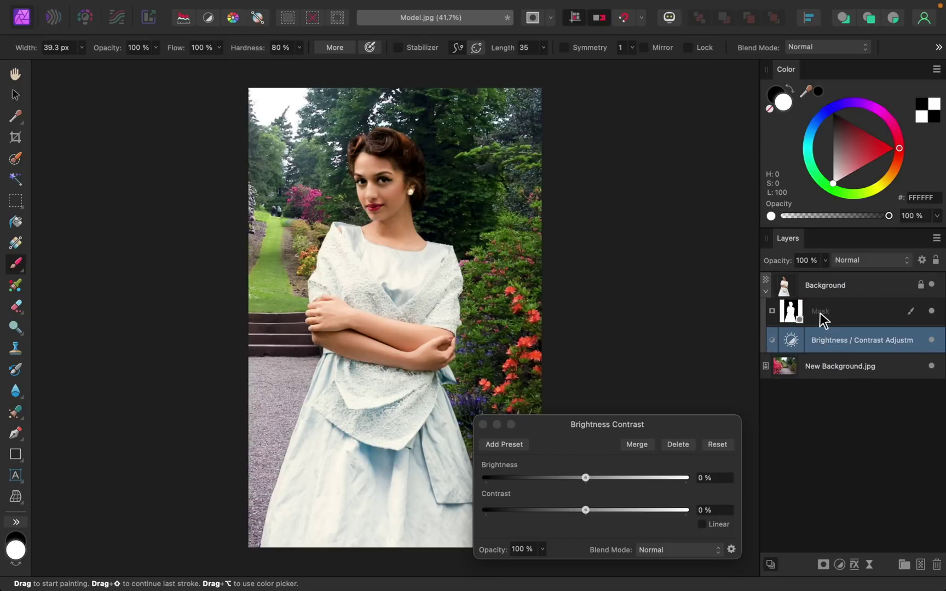
{"action": "mouse_move", "coordinate": [585, 478]}
{"action": "left_mouse_down"}
{"action": "mouse_move", "coordinate": [656, 477]}
{"action": "mouse_move", "coordinate": [529, 477]}
{"action": "mouse_move", "coordinate": [618, 477]}
{"action": "mouse_move", "coordinate": [585, 477]}
{"action": "left_mouse_up"}
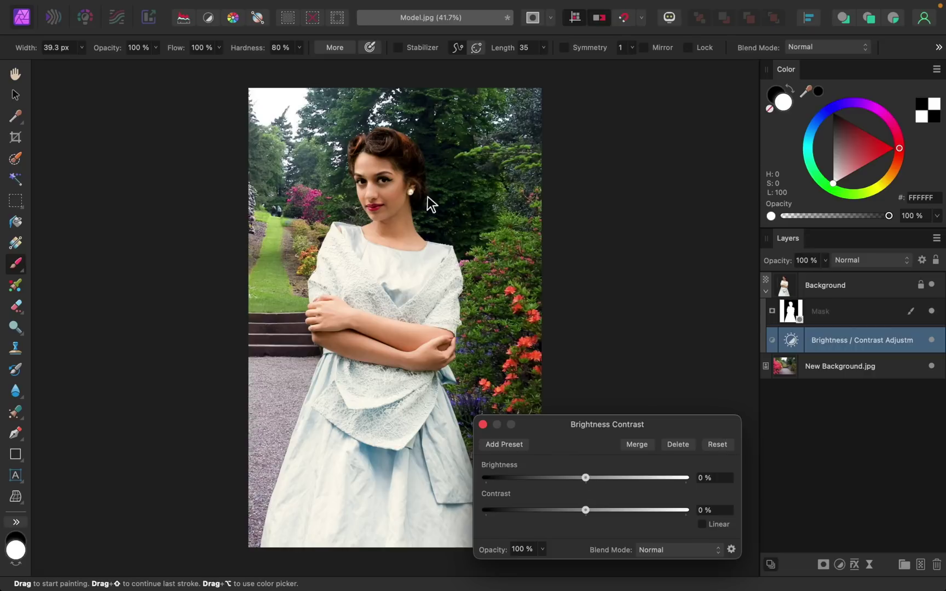
Set the model's contrast to -37% and brightness to -11%, then fit the composite to the window.
{"action": "scroll", "coordinate": [425, 161], "scroll_direction": "up", "scroll_amount": 5}
{"action": "scroll", "coordinate": [425, 161], "scroll_direction": "up", "scroll_amount": 1}
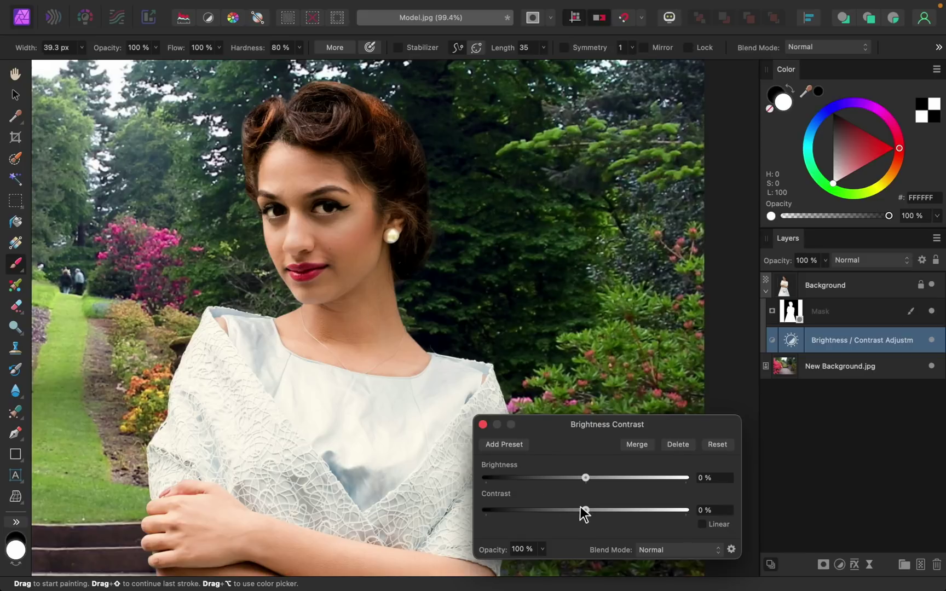
{"action": "left_click_drag", "start_coordinate": [585, 509], "coordinate": [551, 509]}
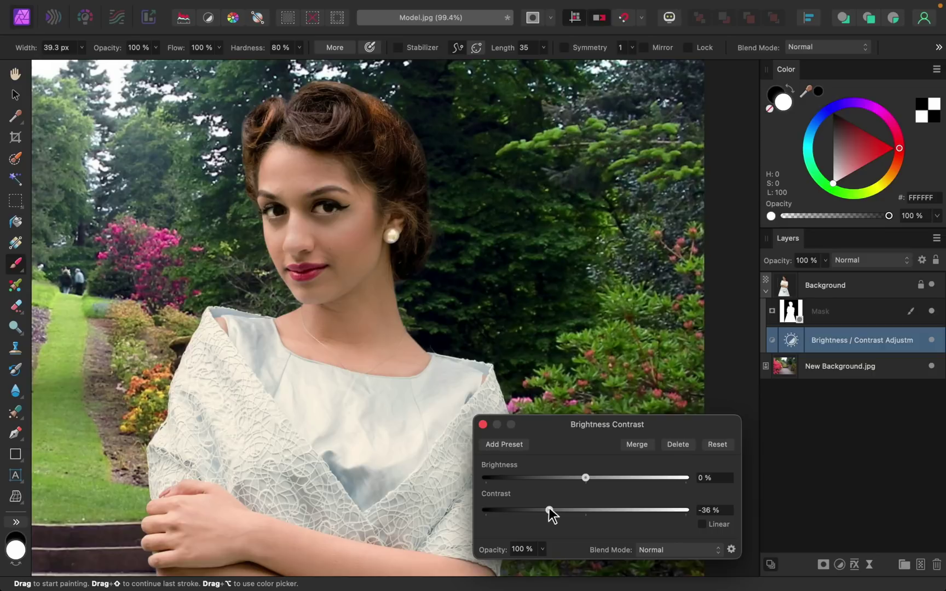
{"action": "mouse_move", "coordinate": [549, 509]}
{"action": "left_mouse_down"}
{"action": "mouse_move", "coordinate": [532, 510]}
{"action": "mouse_move", "coordinate": [548, 510]}
{"action": "left_mouse_up"}
{"action": "scroll", "coordinate": [449, 300], "scroll_direction": "down", "scroll_amount": 5}
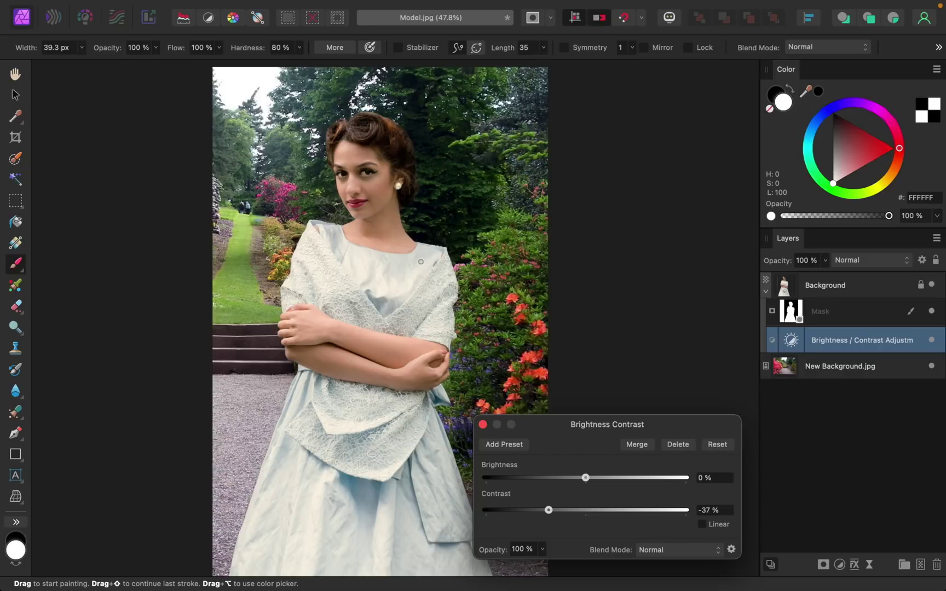
{"action": "left_click_drag", "start_coordinate": [584, 478], "coordinate": [574, 481]}
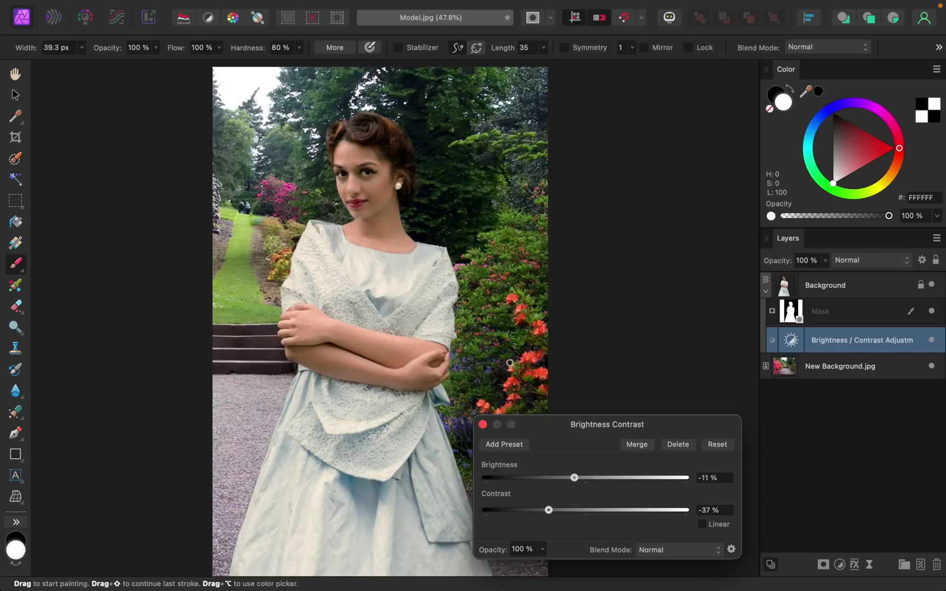
{"action": "left_click", "coordinate": [483, 425]}
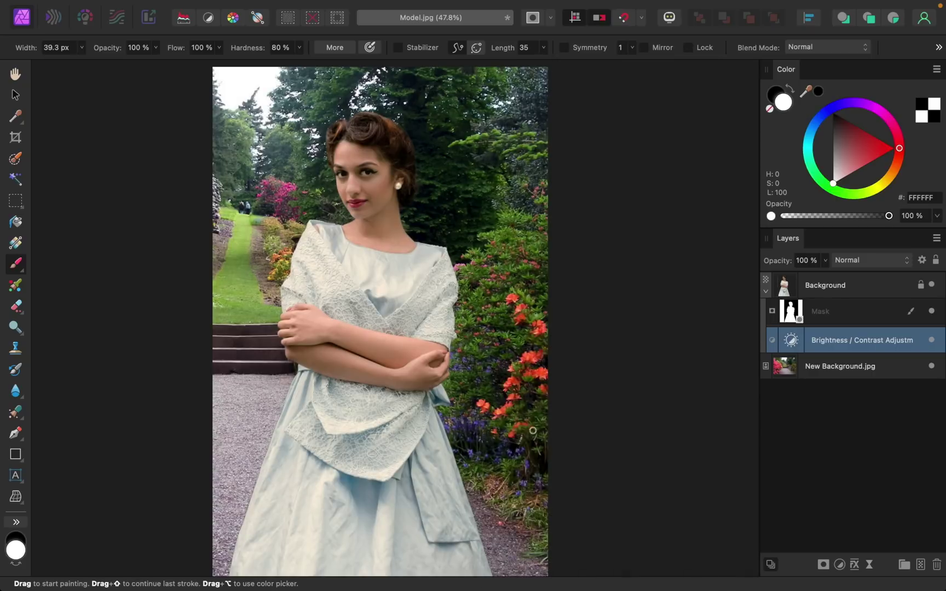
{"action": "key", "text": "super+0"}
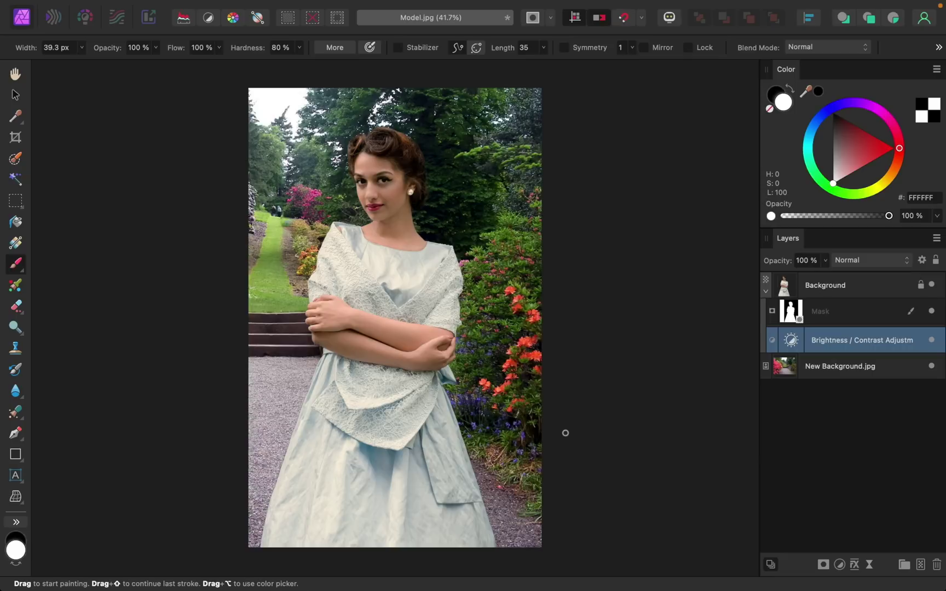
Add a White Balance adjustment and drag it to -36% toward blue.
{"action": "left_click", "coordinate": [840, 565]}
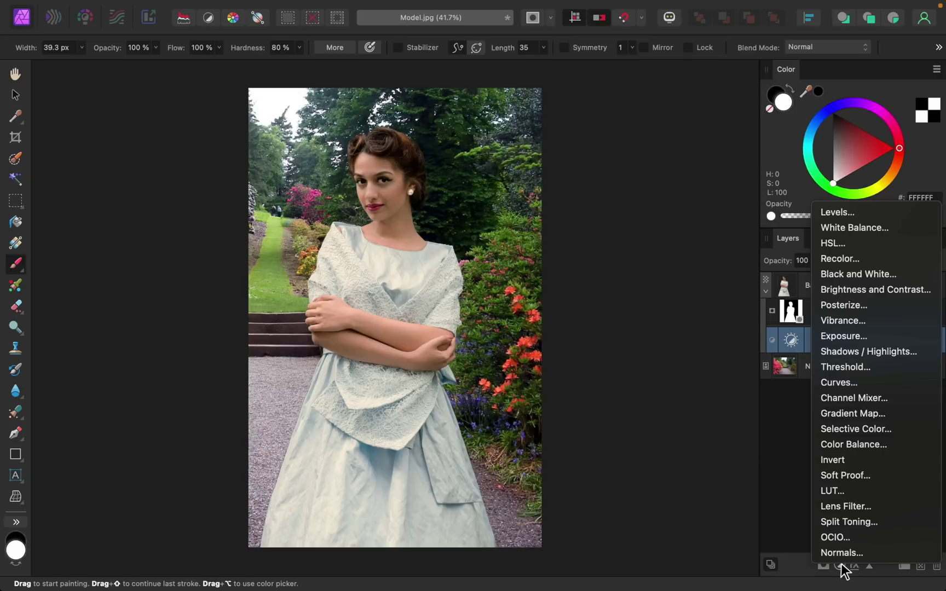
{"action": "left_click", "coordinate": [884, 229]}
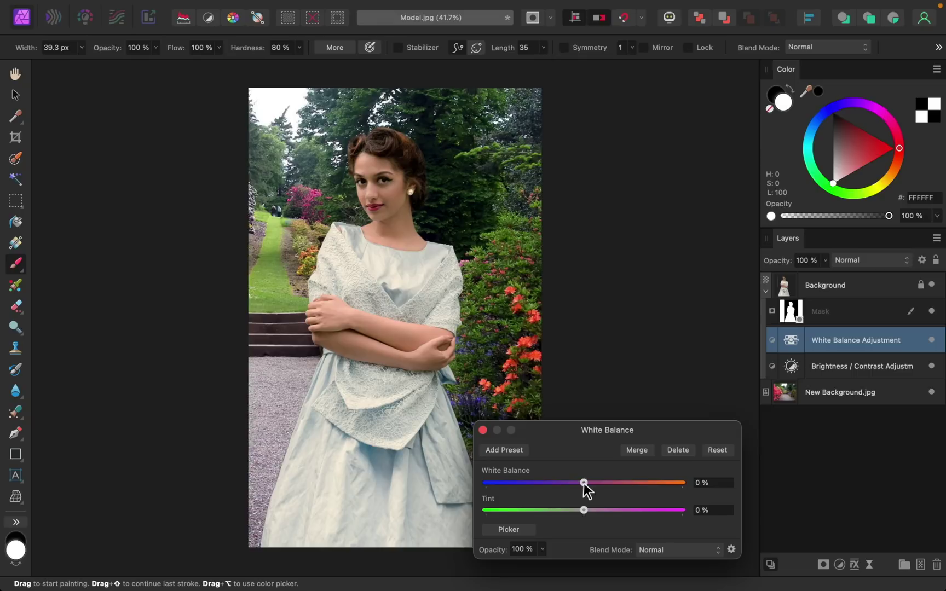
{"action": "left_click_drag", "start_coordinate": [593, 484], "coordinate": [548, 479]}
Toggle the model's White Balance and Brightness / Contrast adjustments off and on, keep them on, and collapse her layer.
{"action": "left_click", "coordinate": [483, 430]}
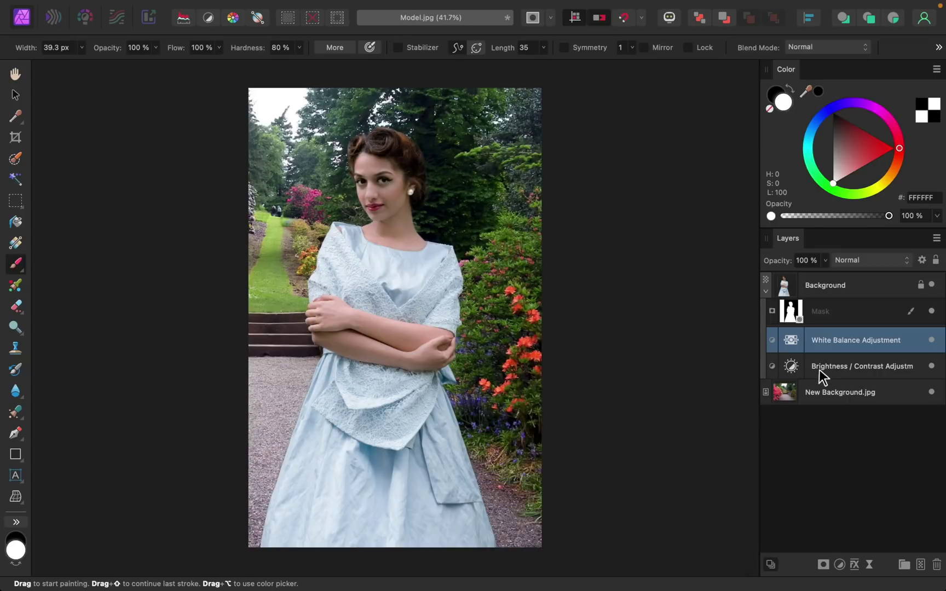
{"action": "left_click", "coordinate": [860, 363], "text": "shift"}
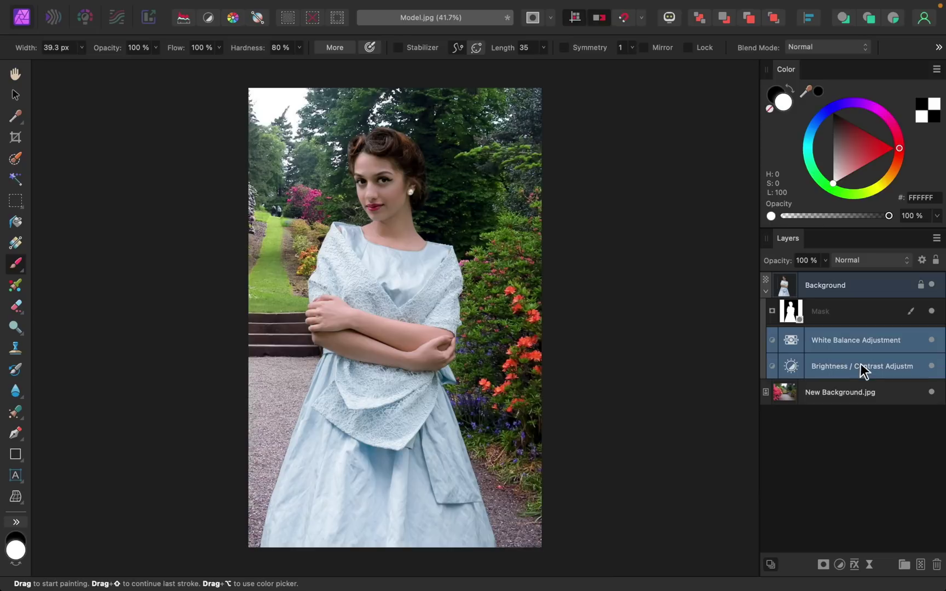
{"action": "left_click", "coordinate": [931, 367]}
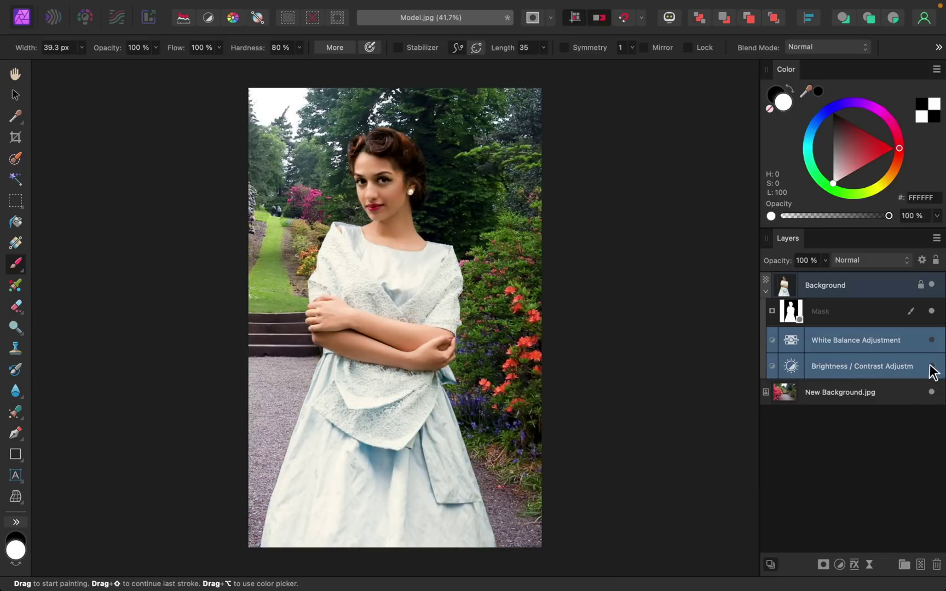
{"action": "left_click", "coordinate": [929, 366]}
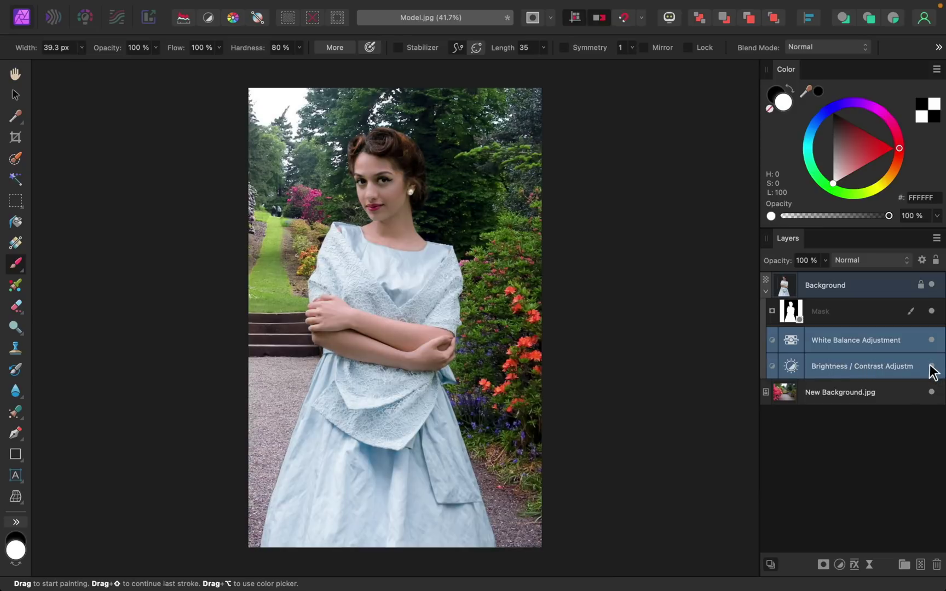
{"action": "left_click", "coordinate": [929, 365]}
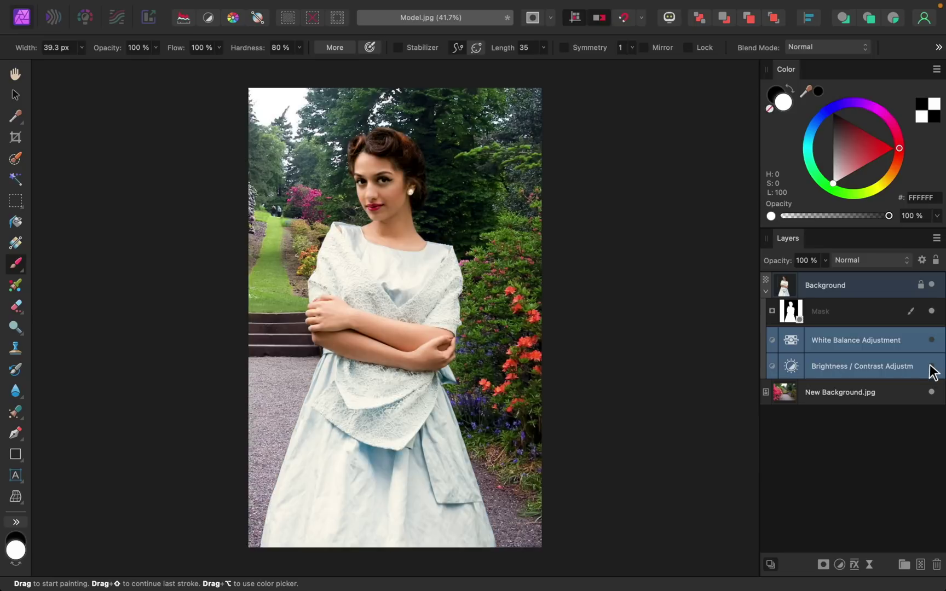
{"action": "left_click", "coordinate": [931, 367]}
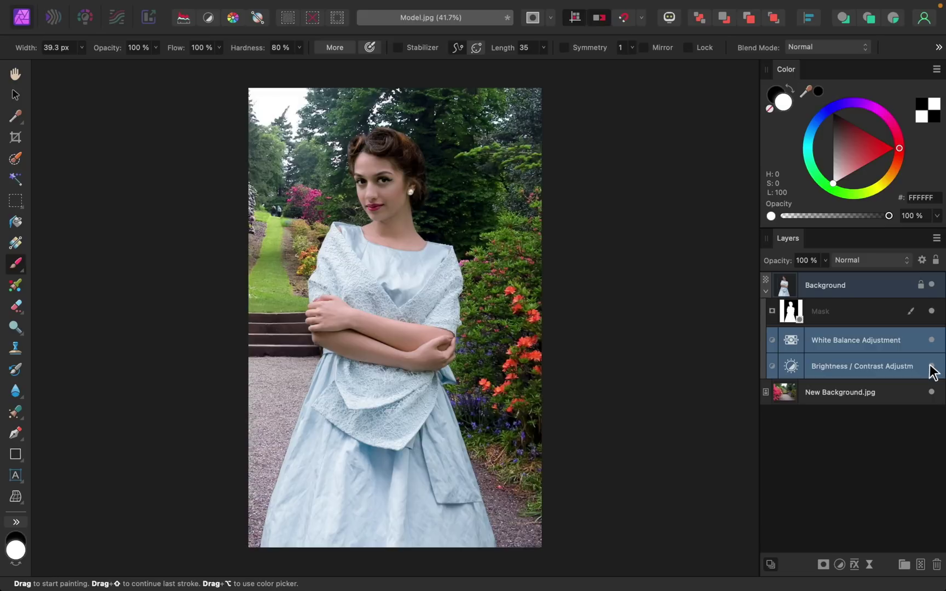
{"action": "left_click", "coordinate": [765, 290]}
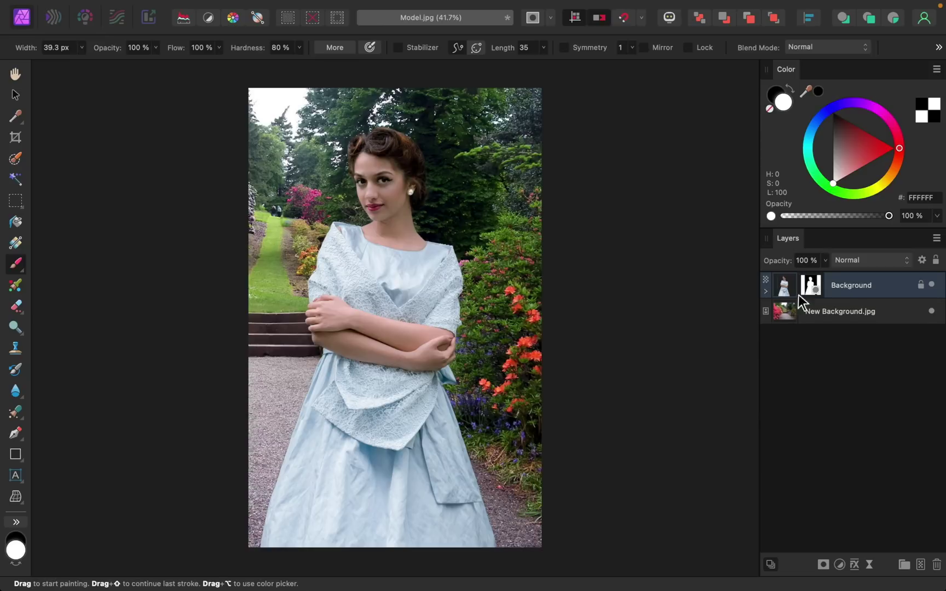
Add an HSL adjustment above the Background layer with Saturation Shift at 29%.
{"action": "left_click", "coordinate": [858, 286]}
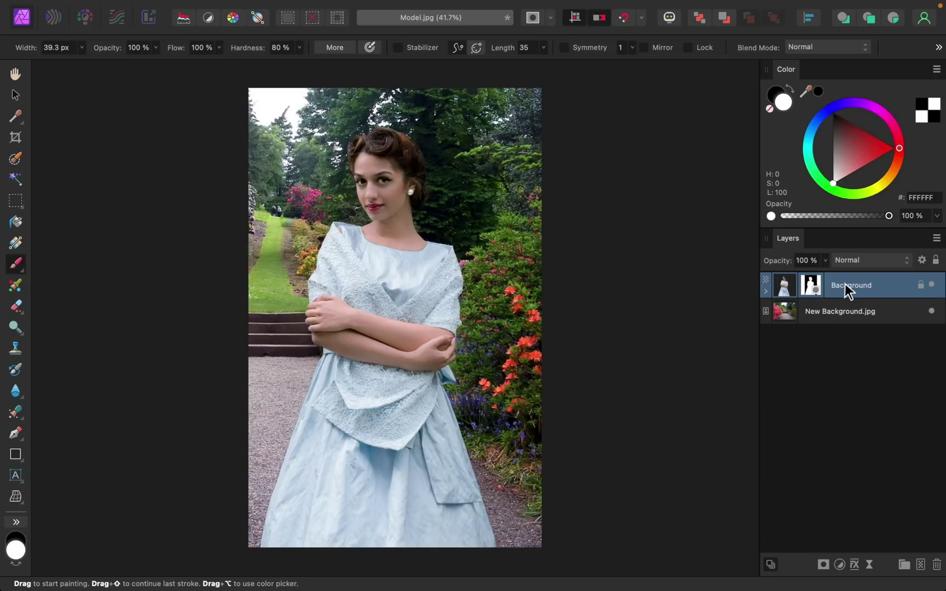
{"action": "left_click", "coordinate": [839, 564]}
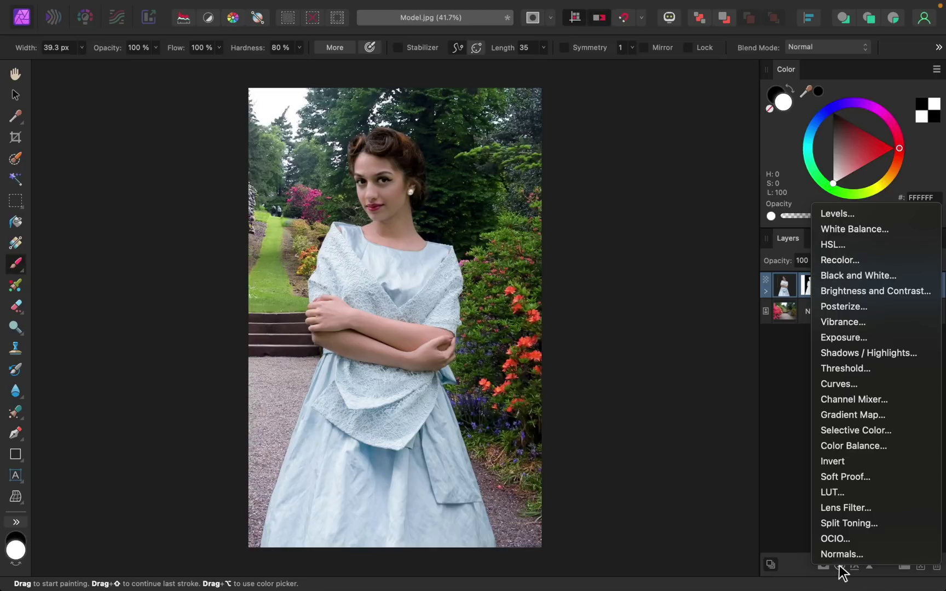
{"action": "left_click", "coordinate": [869, 244]}
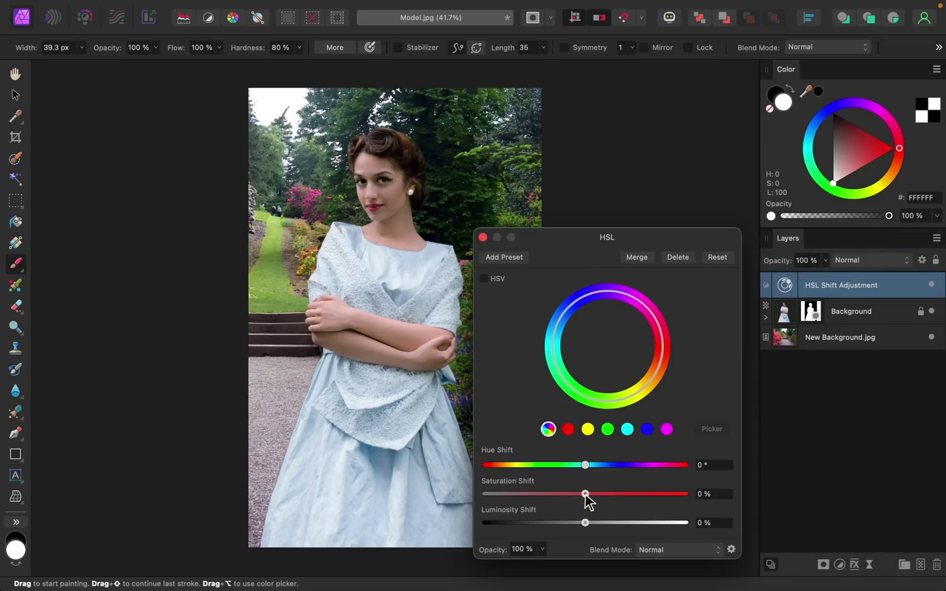
{"action": "left_click_drag", "start_coordinate": [585, 494], "coordinate": [614, 494]}
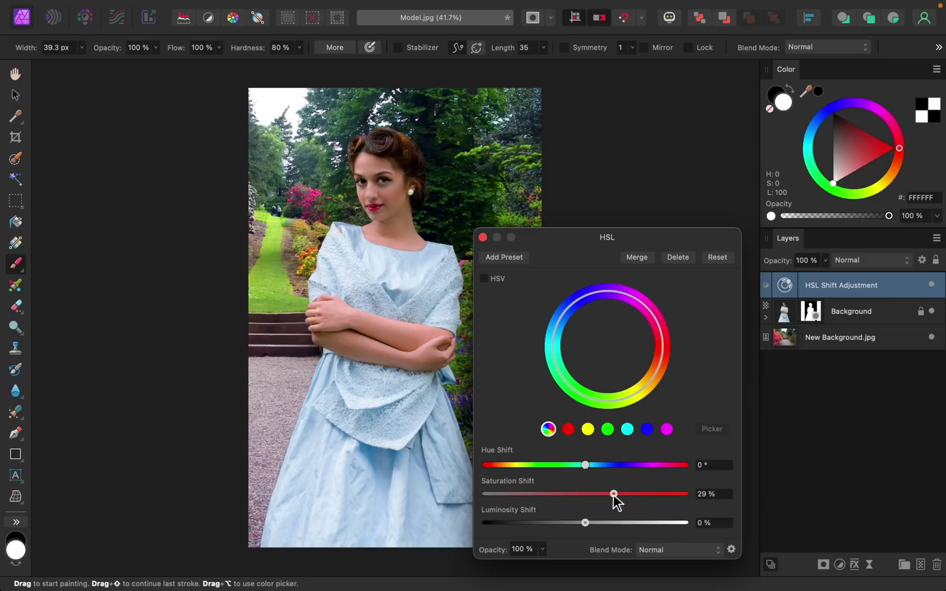
{"action": "left_click", "coordinate": [482, 238]}
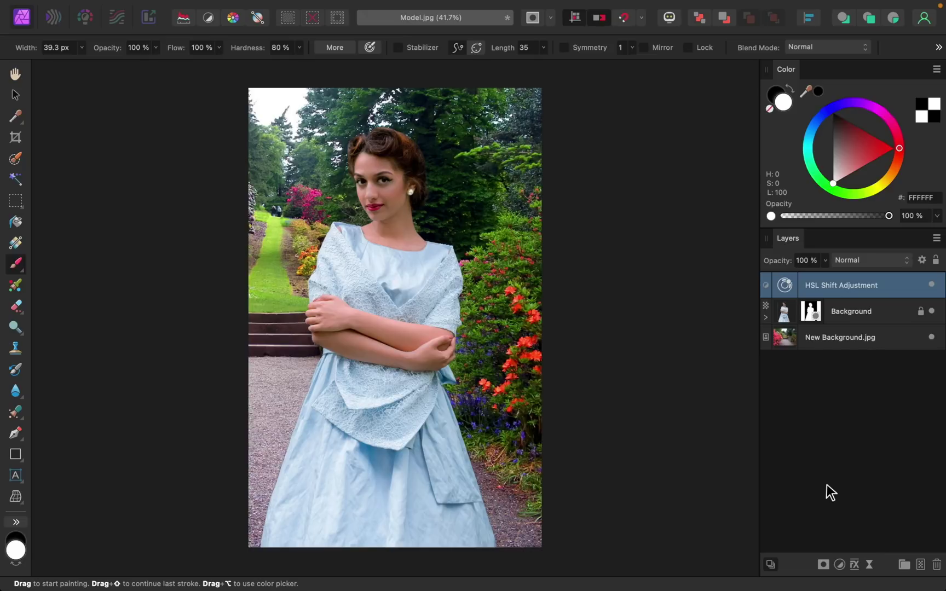
Add a Brightness / Contrast adjustment with brightness about 12% and contrast 10%.
{"action": "left_click", "coordinate": [839, 564]}
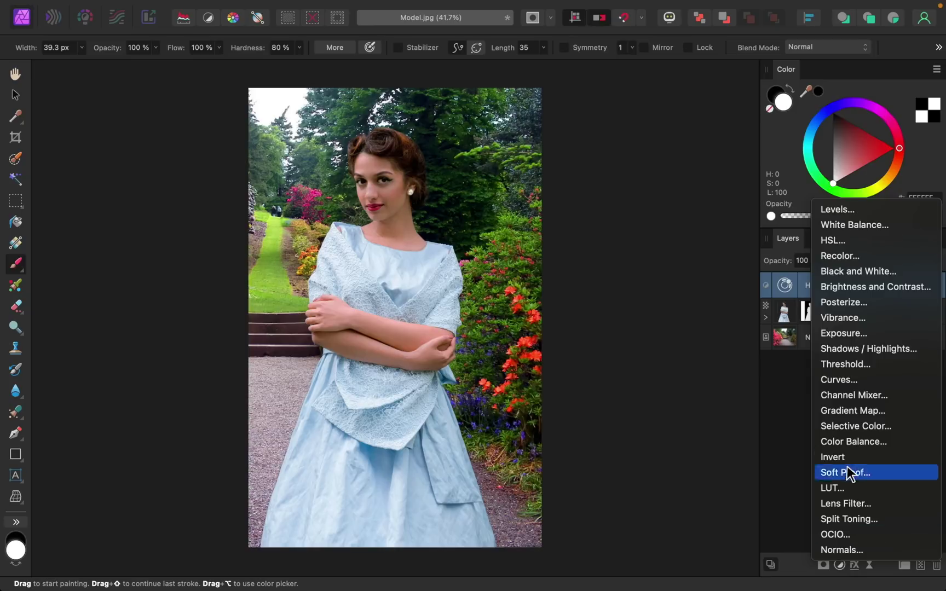
{"action": "left_click", "coordinate": [887, 286]}
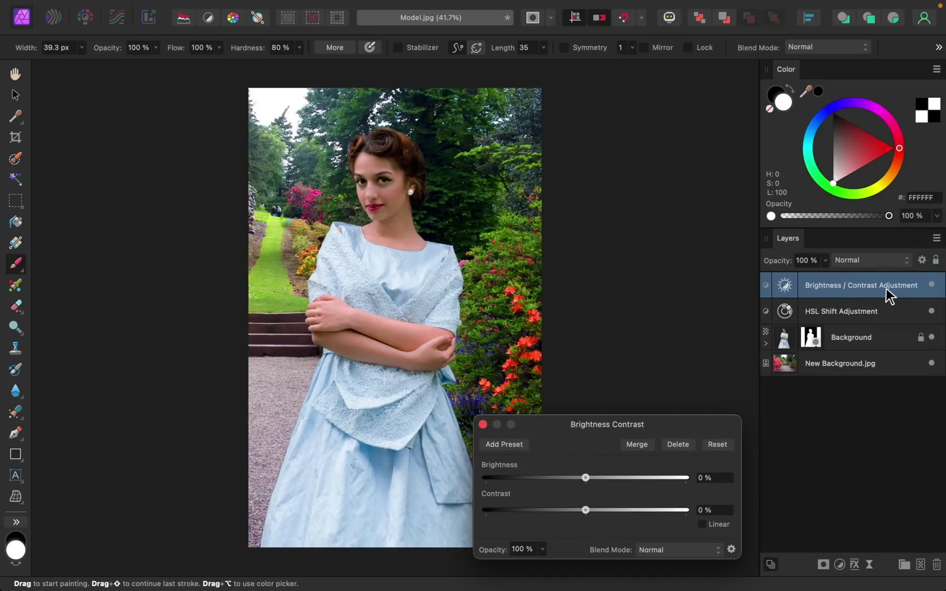
{"action": "mouse_move", "coordinate": [585, 475]}
{"action": "left_mouse_down"}
{"action": "mouse_move", "coordinate": [671, 477]}
{"action": "mouse_move", "coordinate": [586, 478]}
{"action": "mouse_move", "coordinate": [613, 476]}
{"action": "mouse_move", "coordinate": [601, 475]}
{"action": "left_mouse_up"}
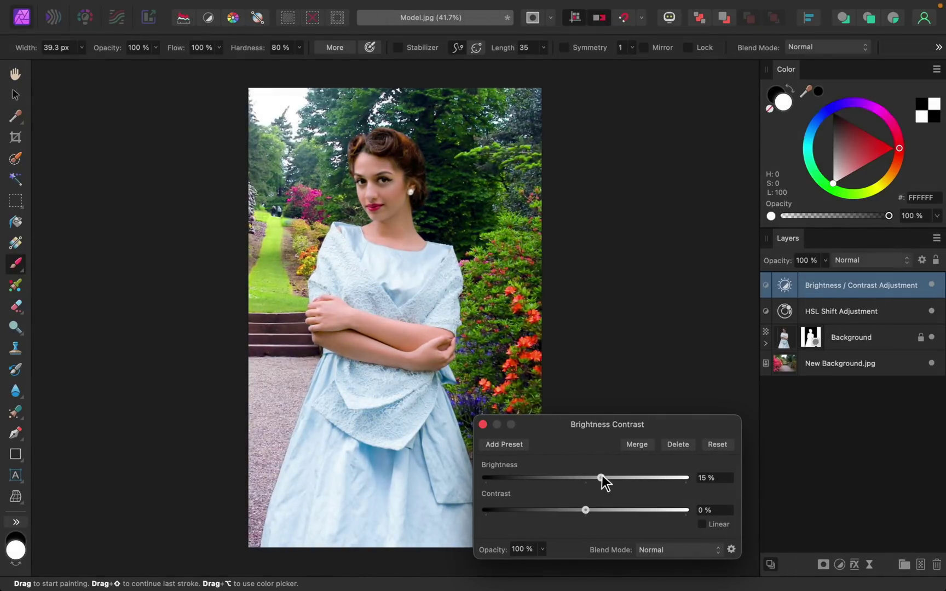
{"action": "left_click_drag", "start_coordinate": [585, 510], "coordinate": [602, 511]}
{"action": "left_click_drag", "start_coordinate": [599, 510], "coordinate": [596, 478]}
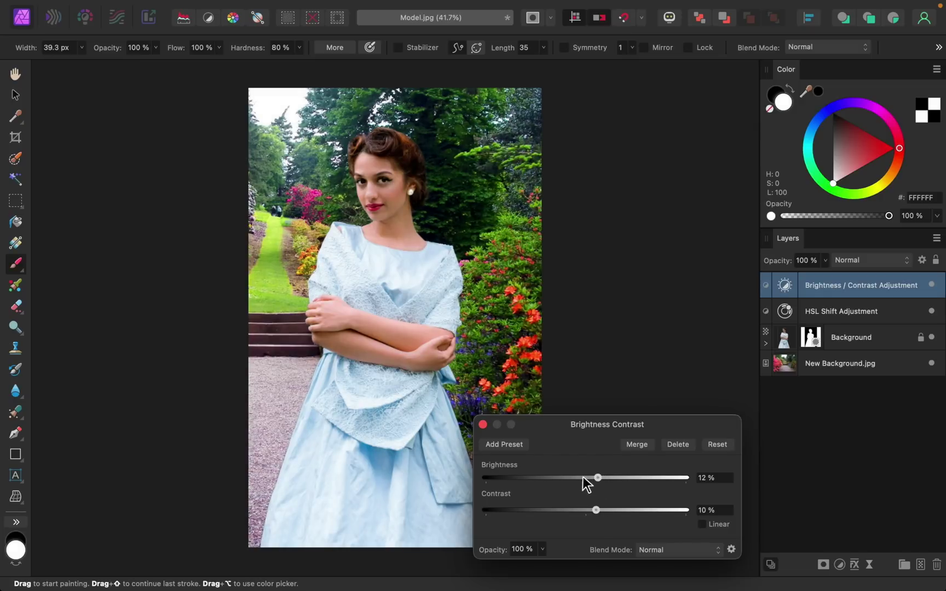
{"action": "left_click", "coordinate": [483, 425]}
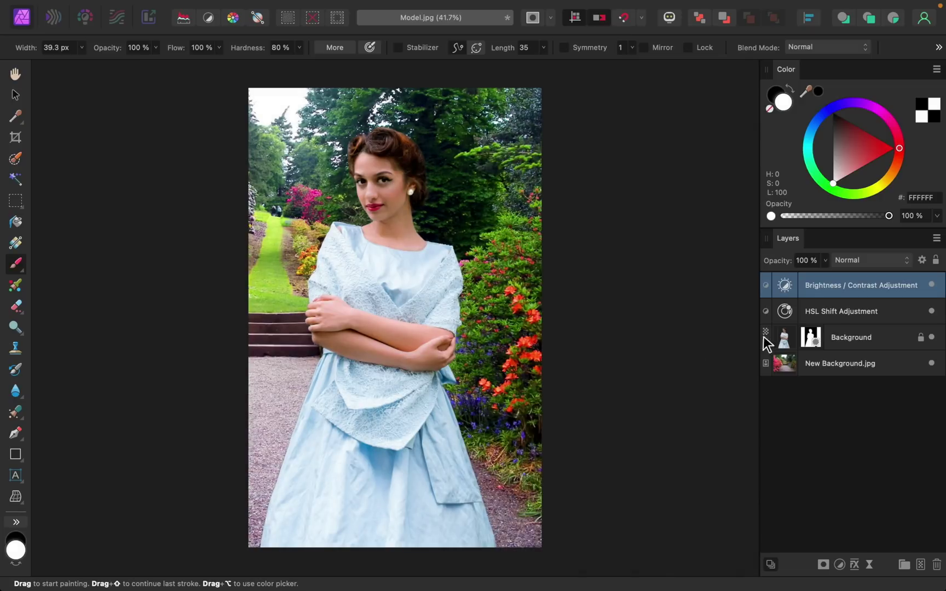
Reopen the HSL adjustment and lower its Saturation Shift to about 17%.
{"action": "double_click", "coordinate": [785, 311]}
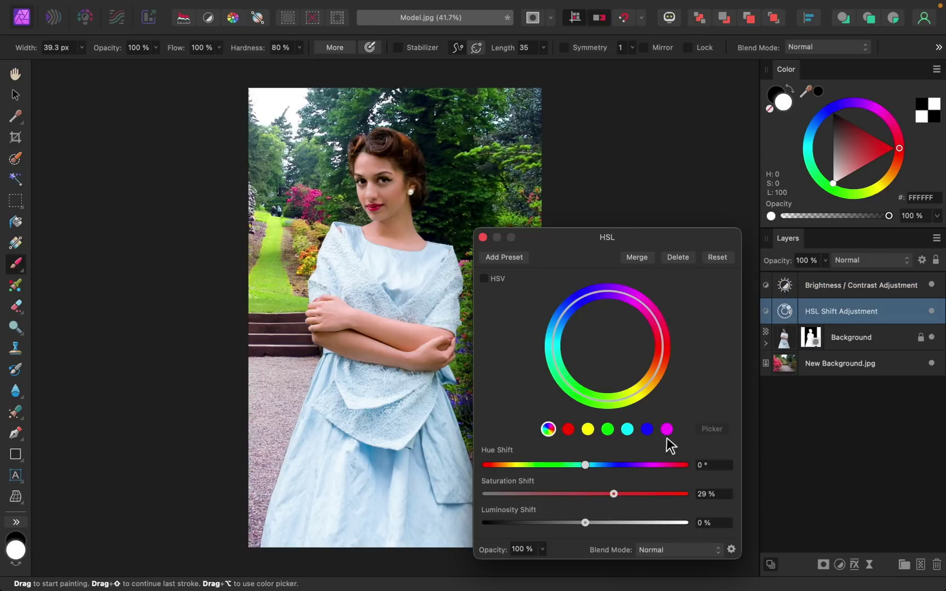
{"action": "left_click_drag", "start_coordinate": [612, 492], "coordinate": [601, 496]}
{"action": "left_click", "coordinate": [482, 237]}
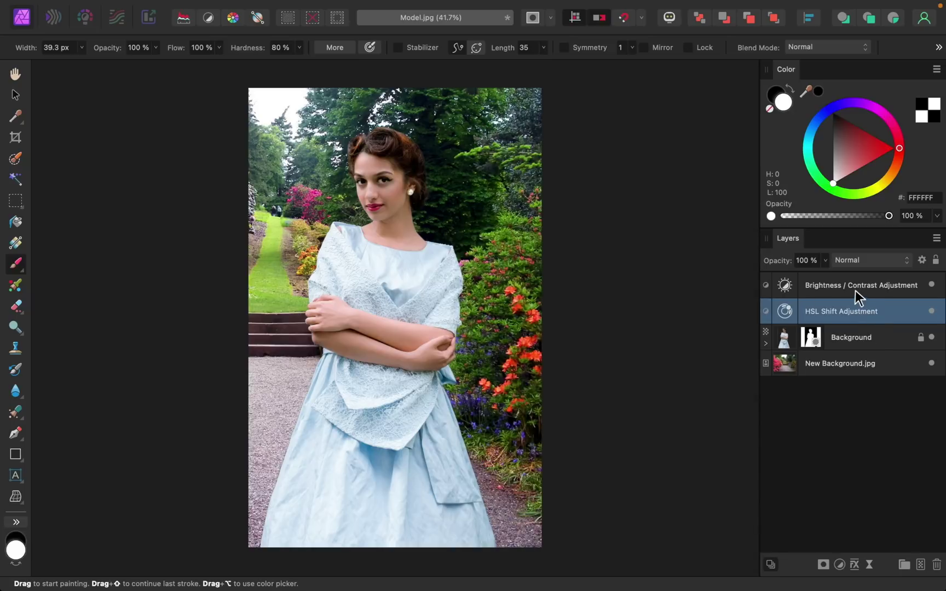
Select both top adjustments and toggle their visibility off and back on to compare.
{"action": "left_click", "coordinate": [854, 287], "text": "shift"}
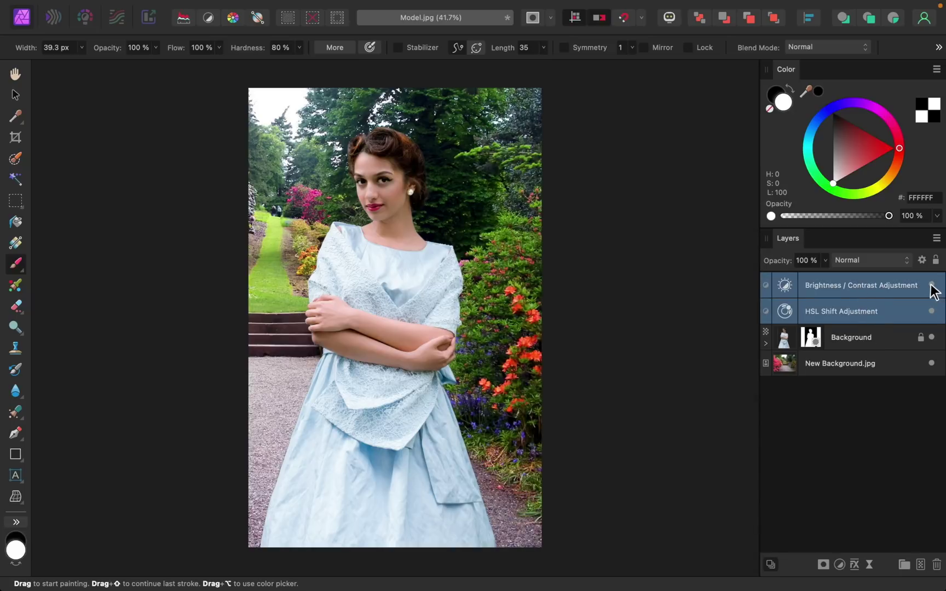
{"action": "left_click", "coordinate": [931, 285]}
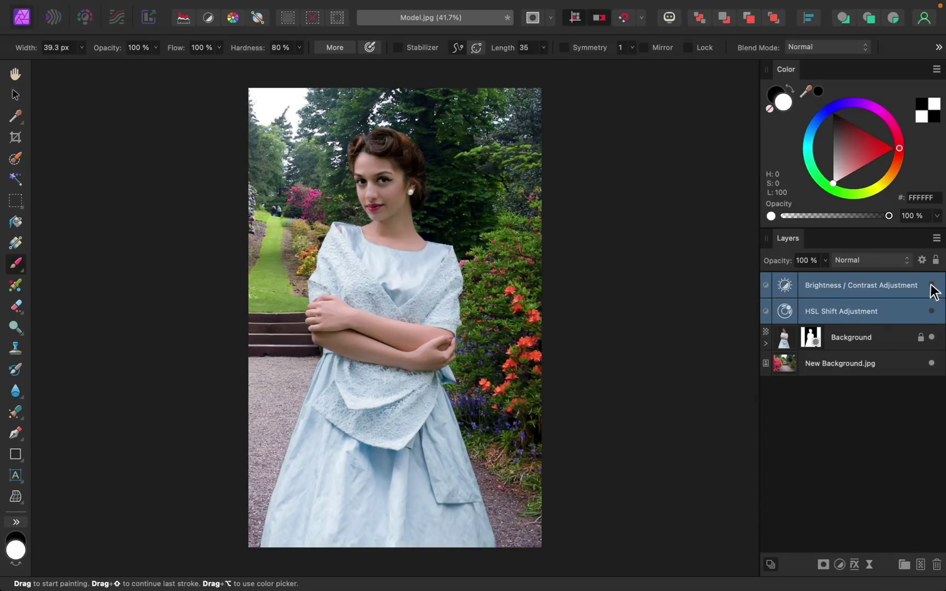
{"action": "left_click", "coordinate": [931, 285]}
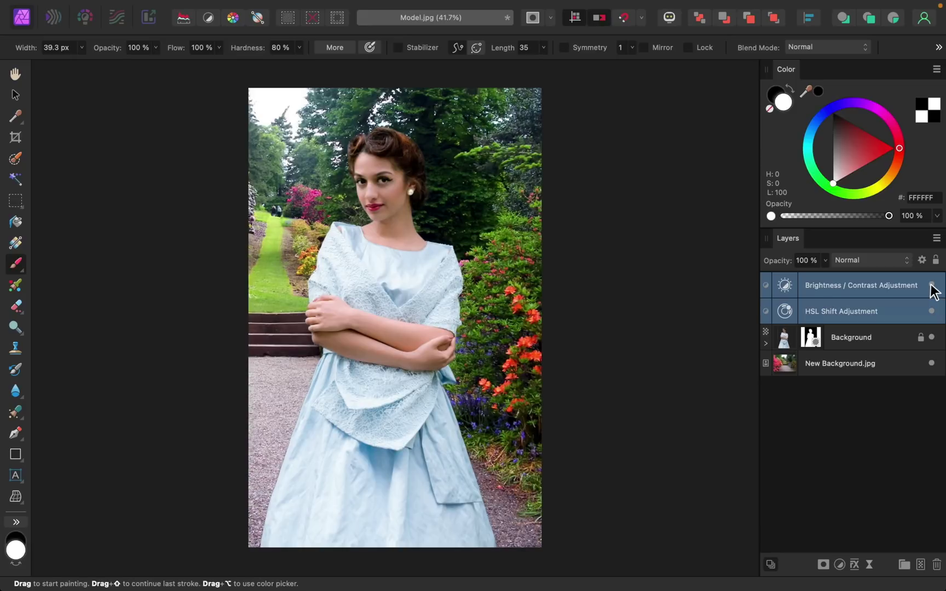